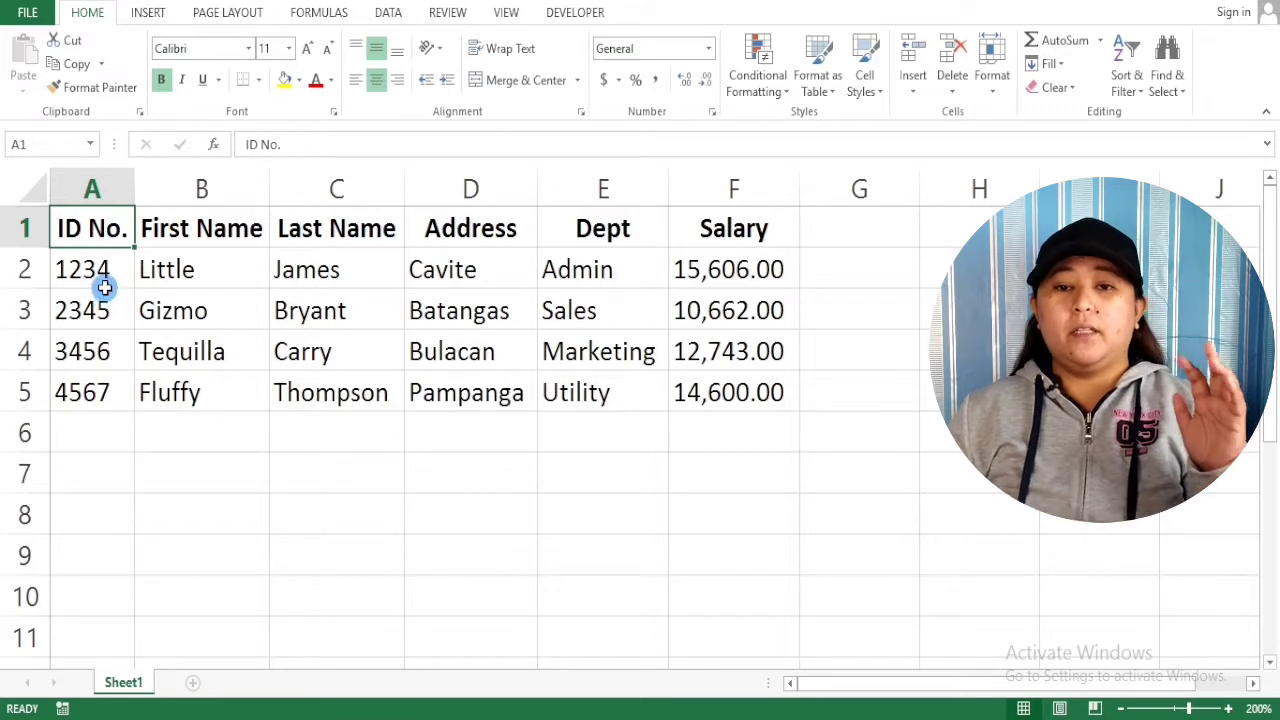
- Convert the employee data in A1:F5 into a table with headers
click(73, 280)
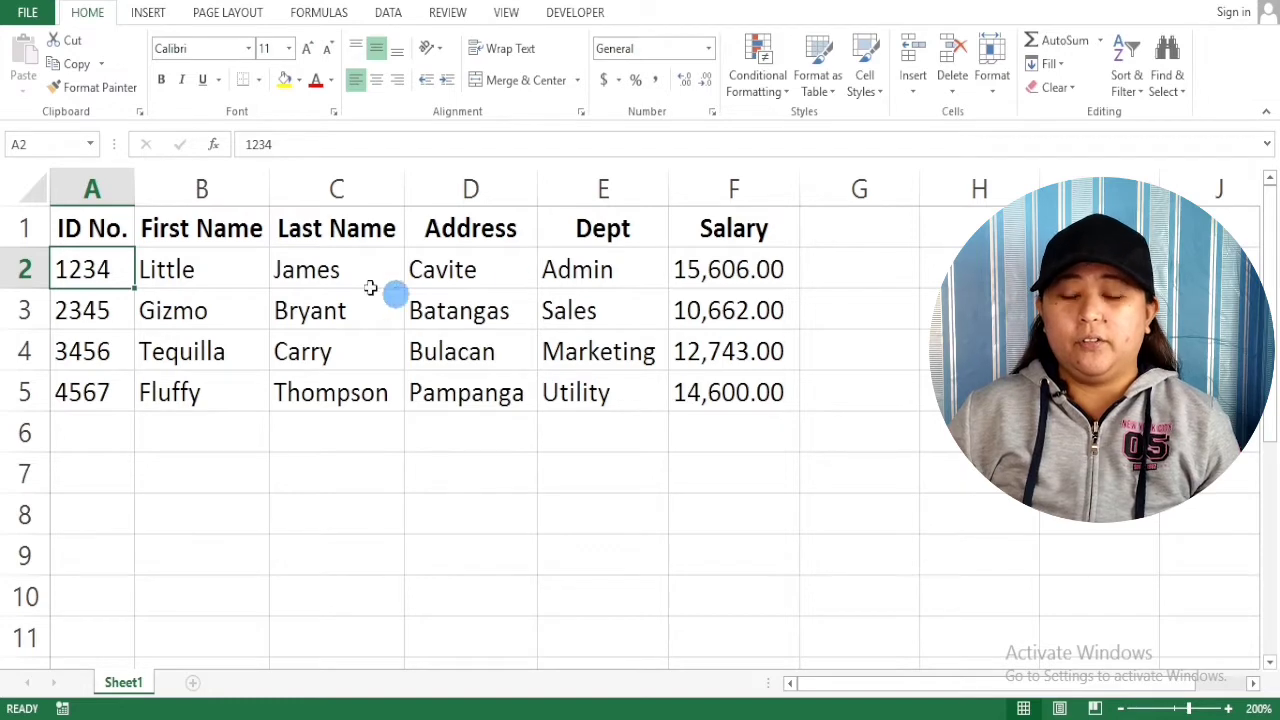
click(752, 392)
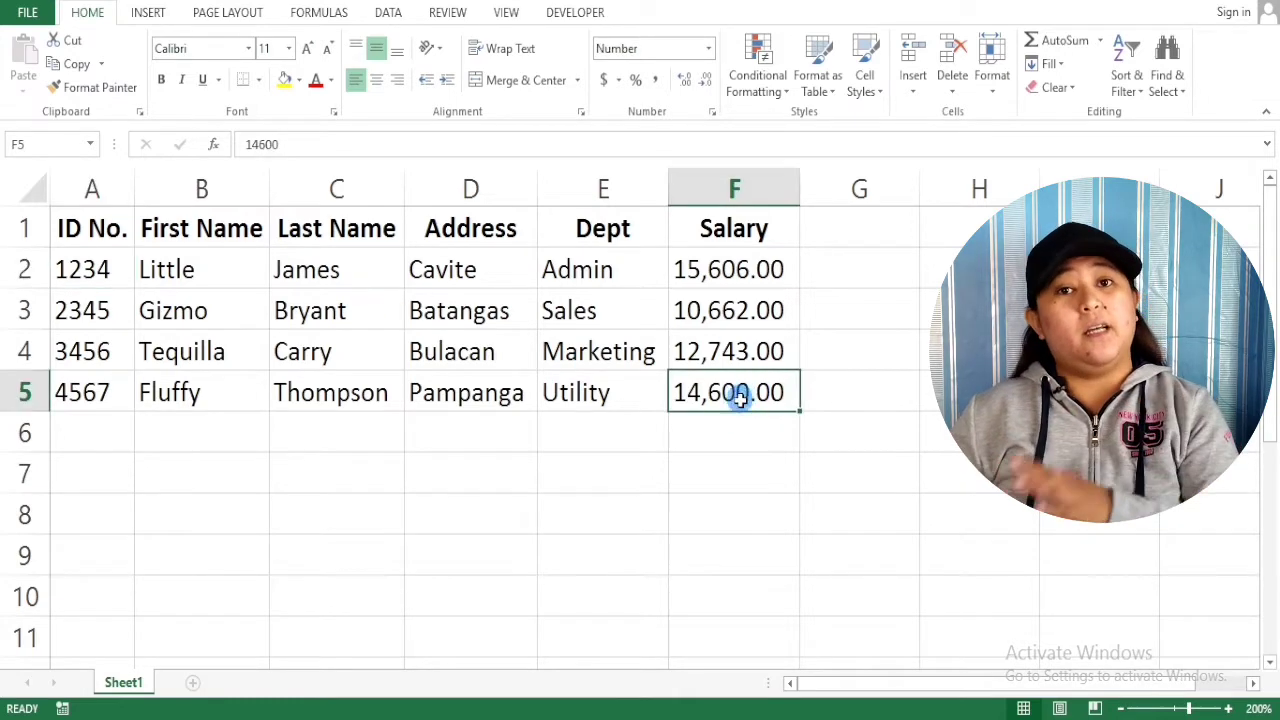
click(86, 233)
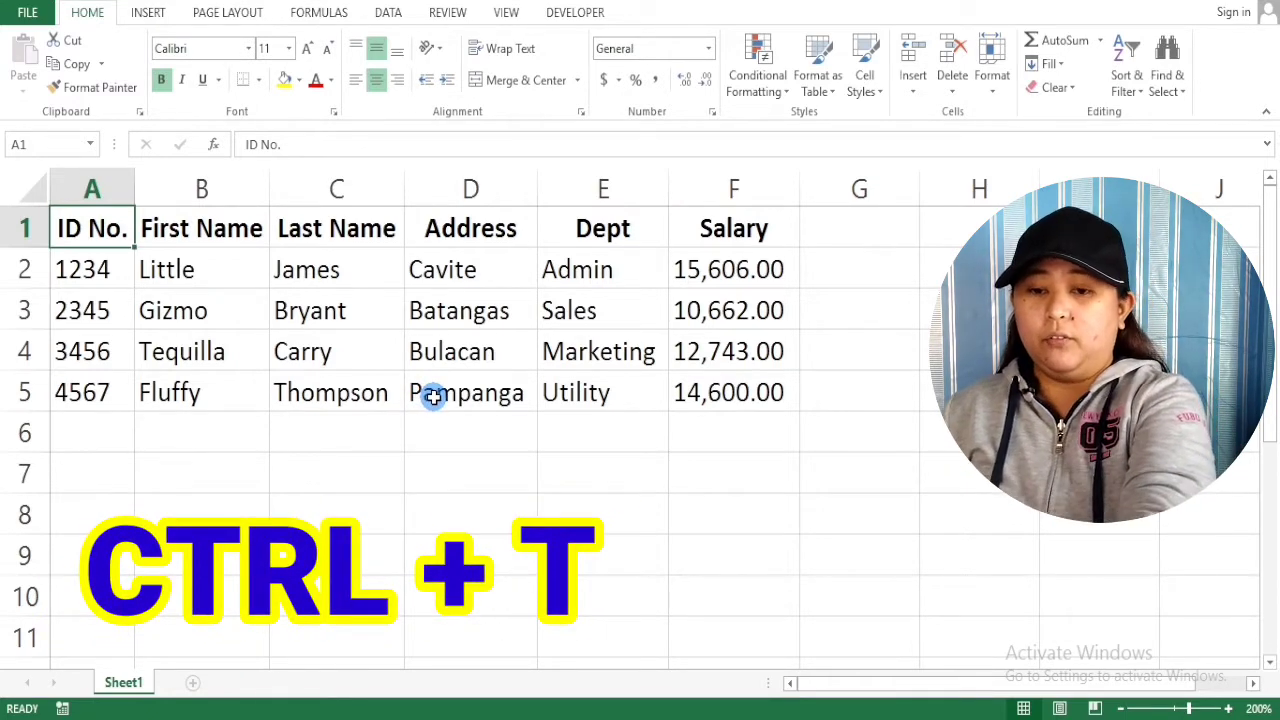
key(ctrl+t)
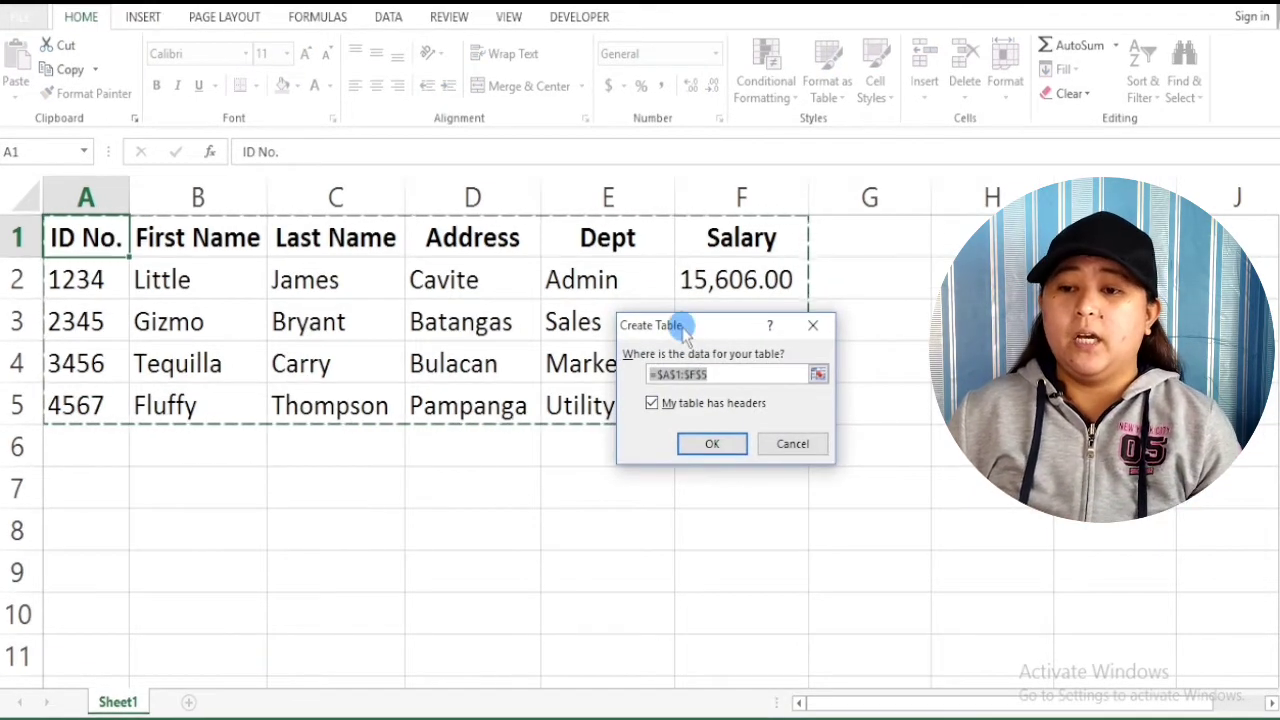
drag(682, 333, 364, 447)
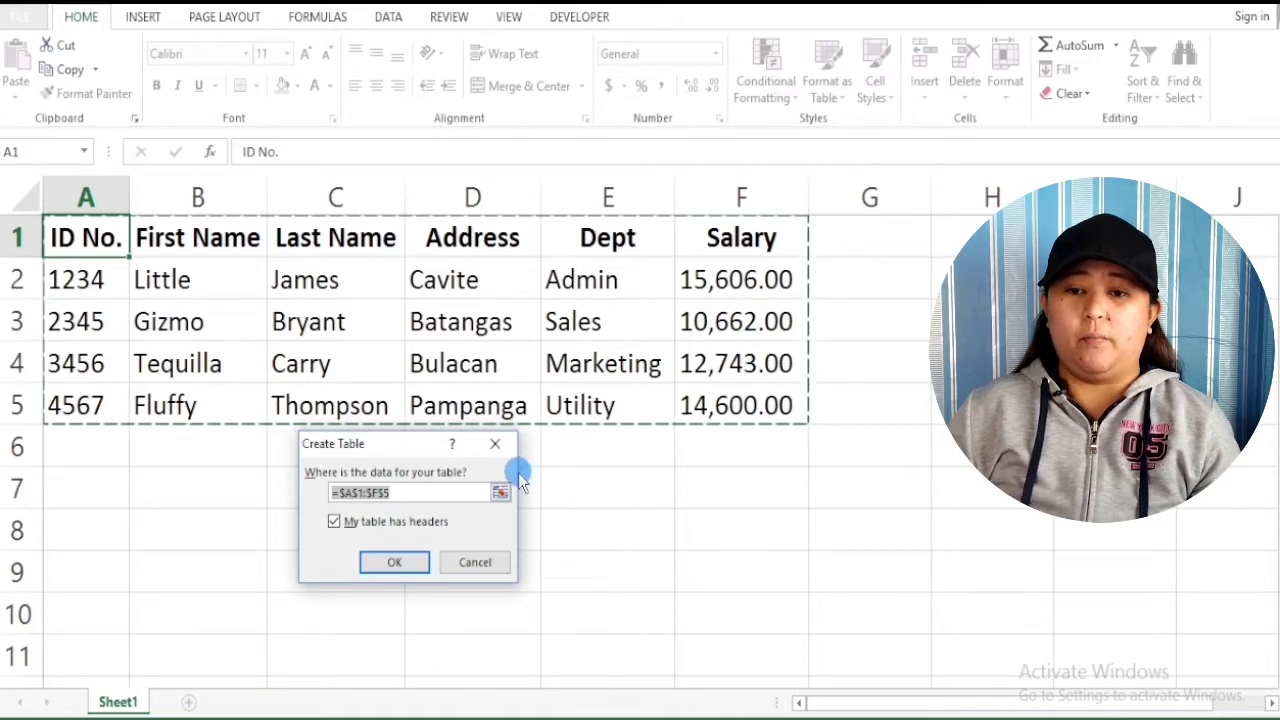
click(385, 563)
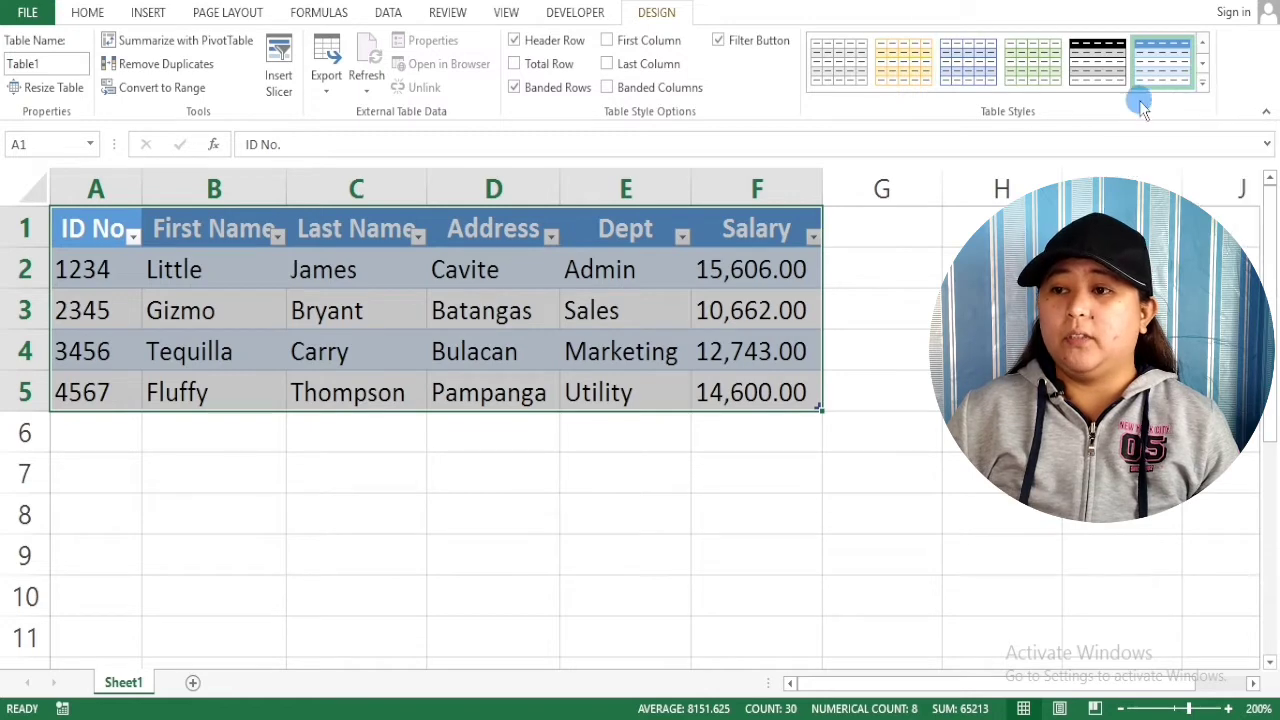
- Clear the style applied to the new employee table
click(1203, 87)
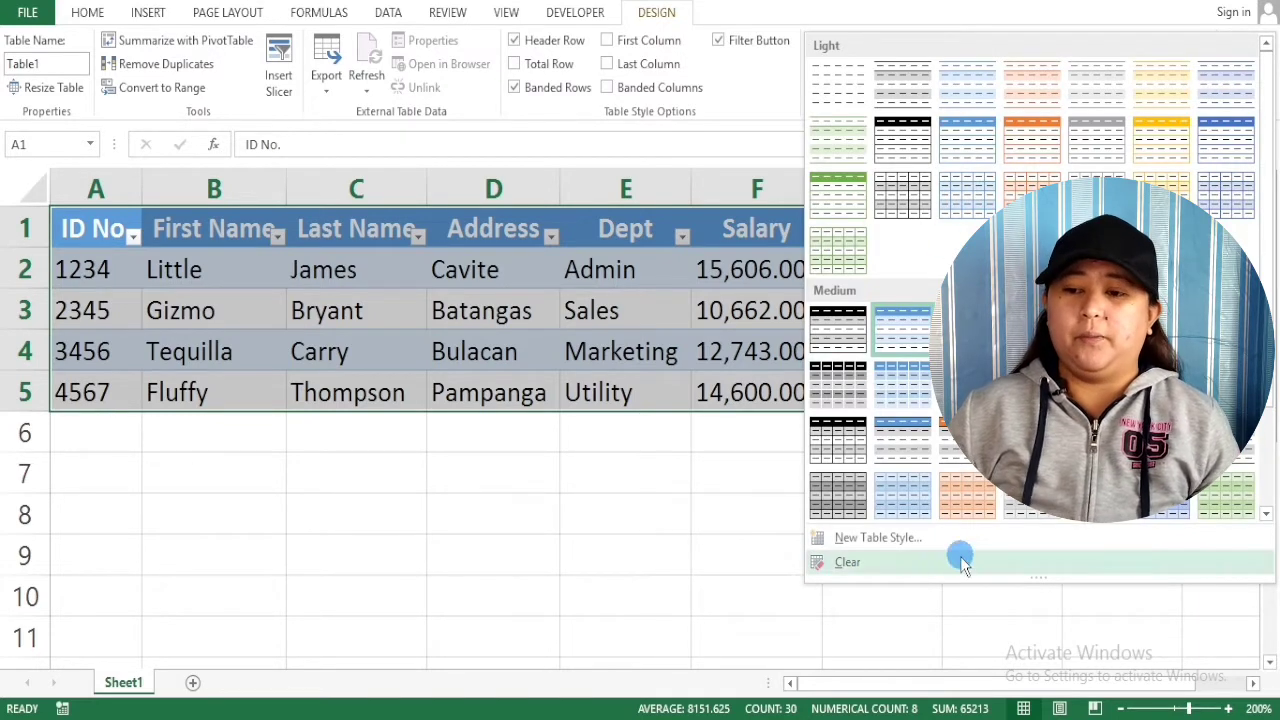
click(852, 566)
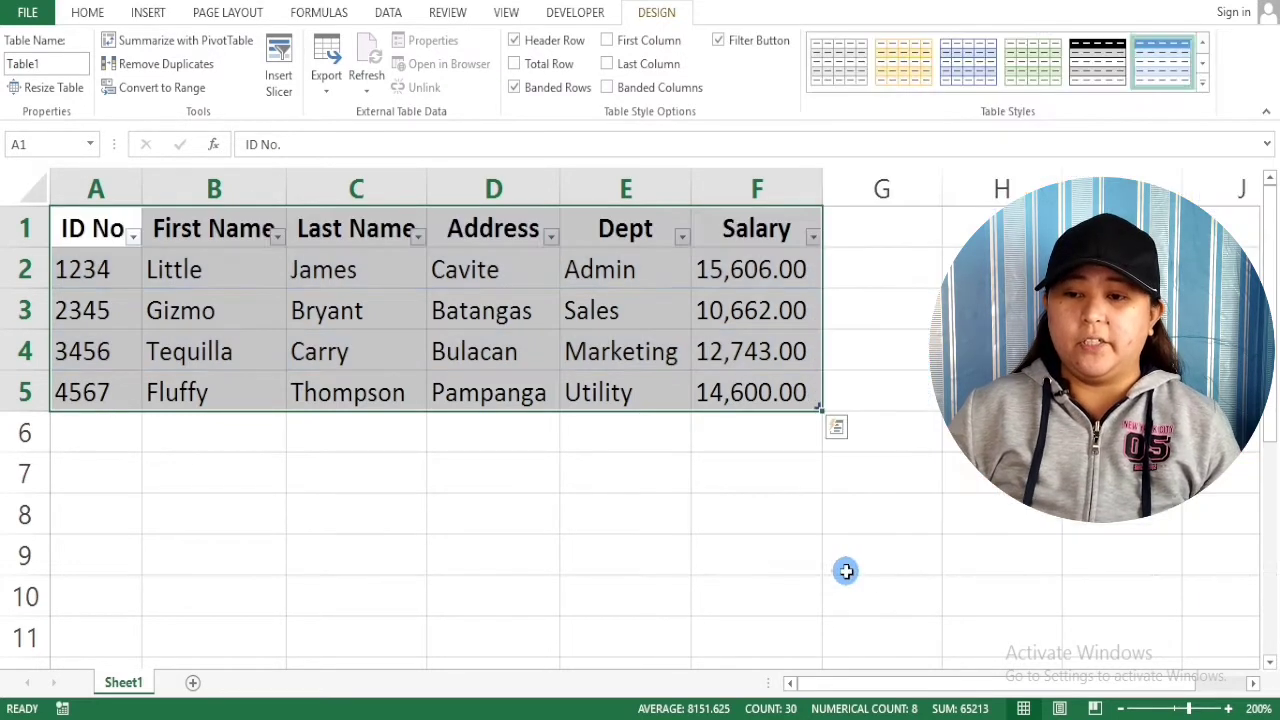
click(195, 435)
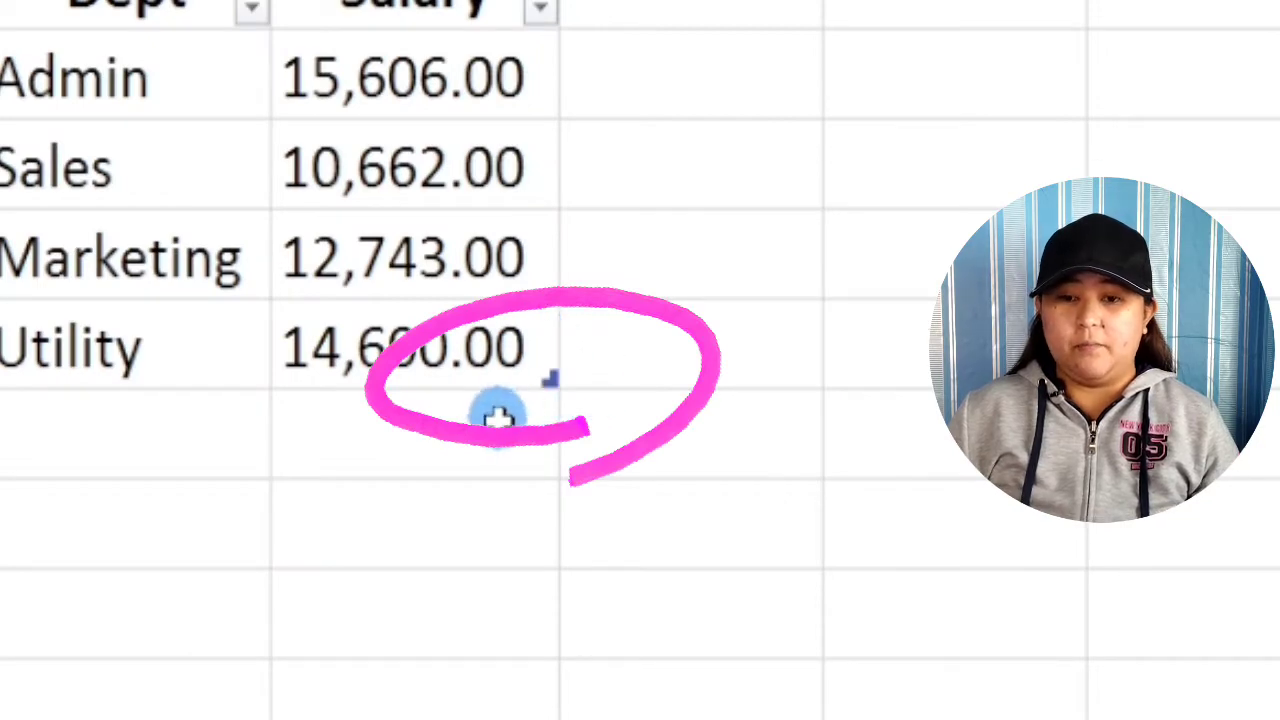
- Enter a trial ID number in A6, directly beneath the table's last row
click(89, 437)
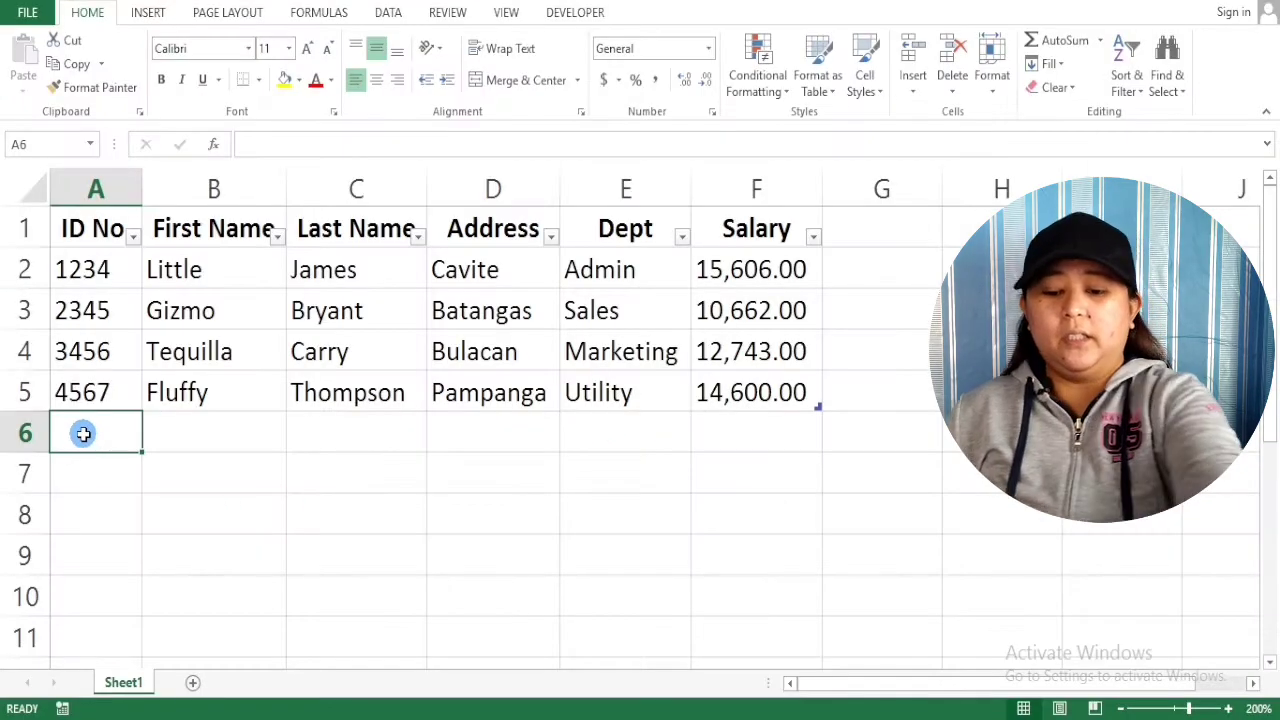
text(34353)
key(Return)
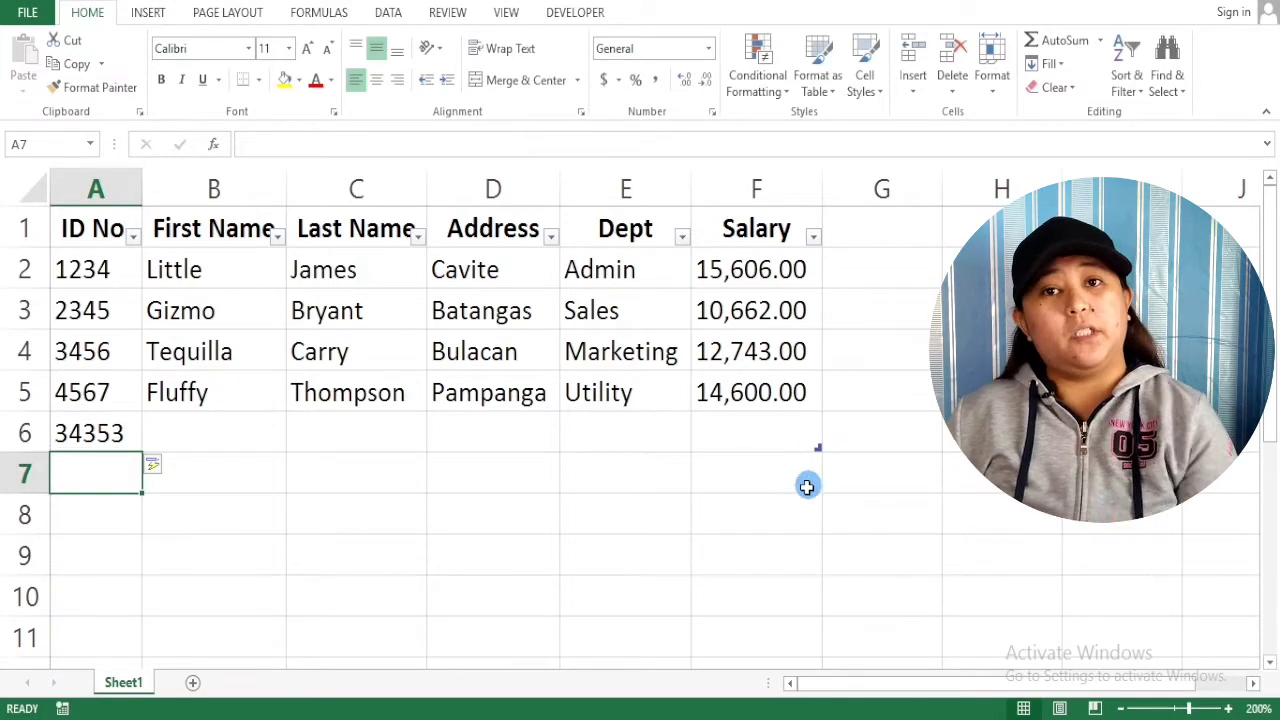
- Clear the trial ID number from A6 and delete the whole empty row 6
click(108, 427)
key(Delete)
click(163, 485)
click(177, 500)
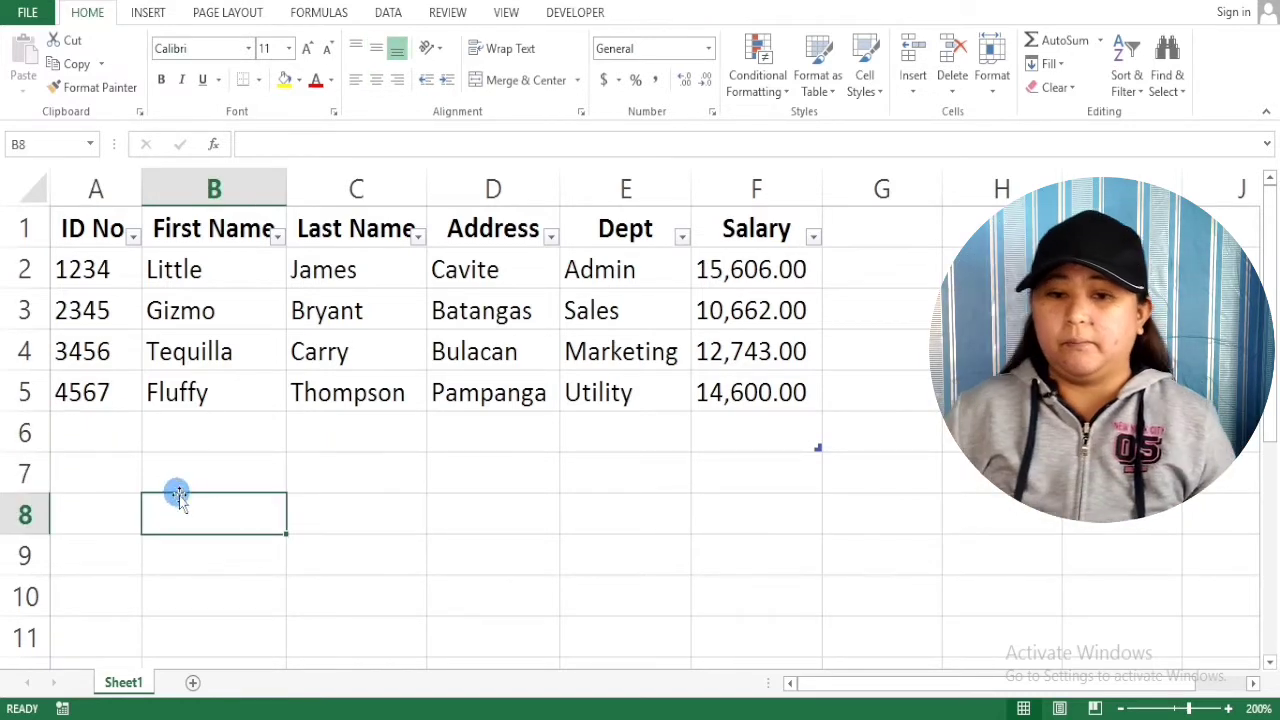
click(40, 432)
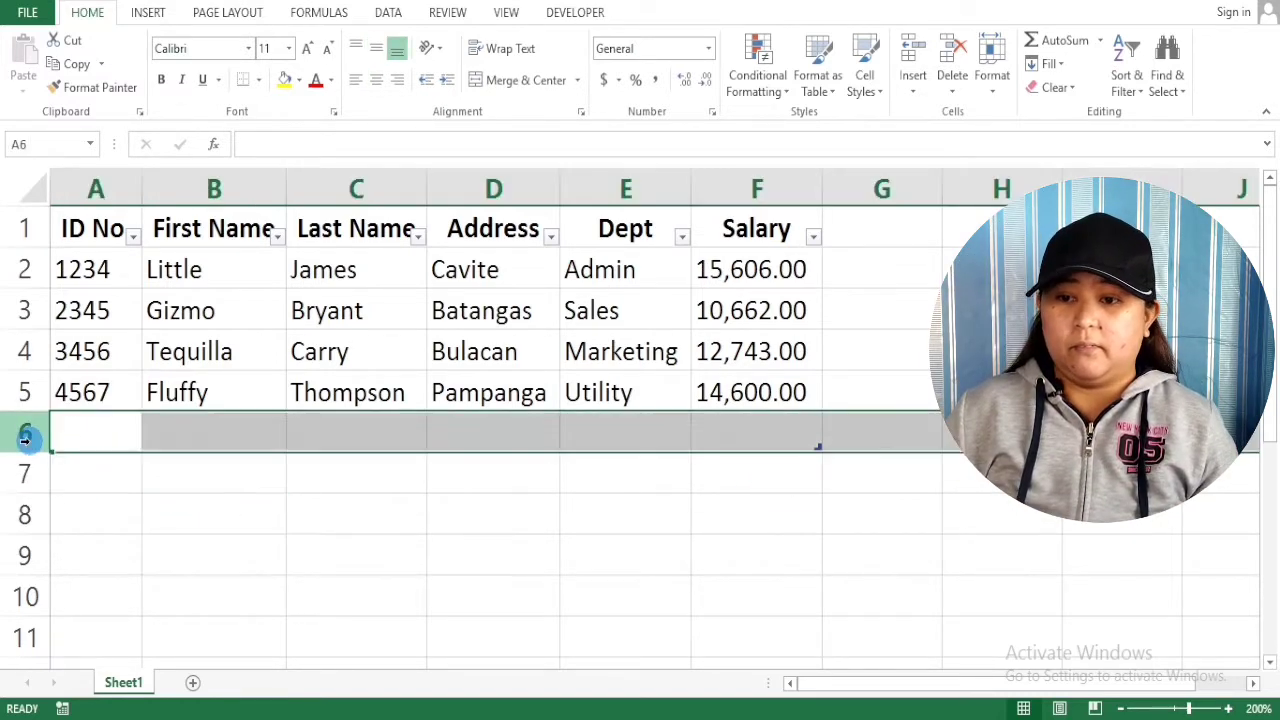
right_click(35, 435)
click(72, 304)
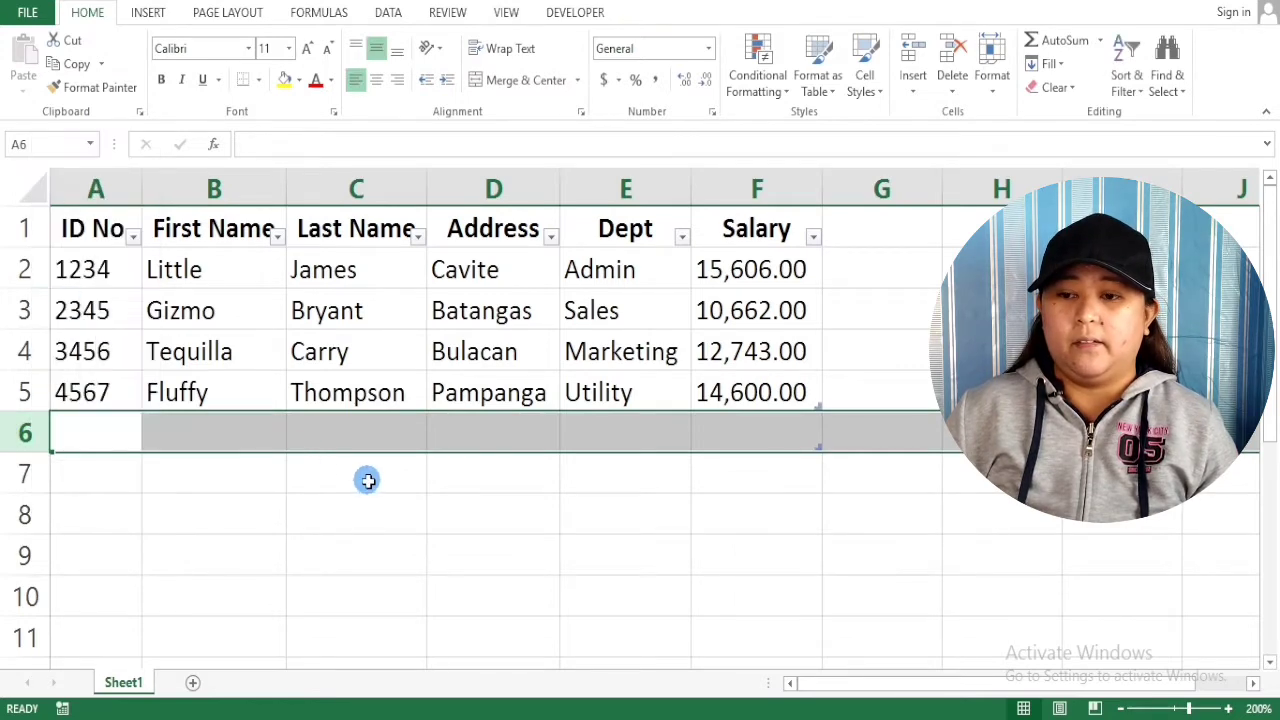
click(366, 480)
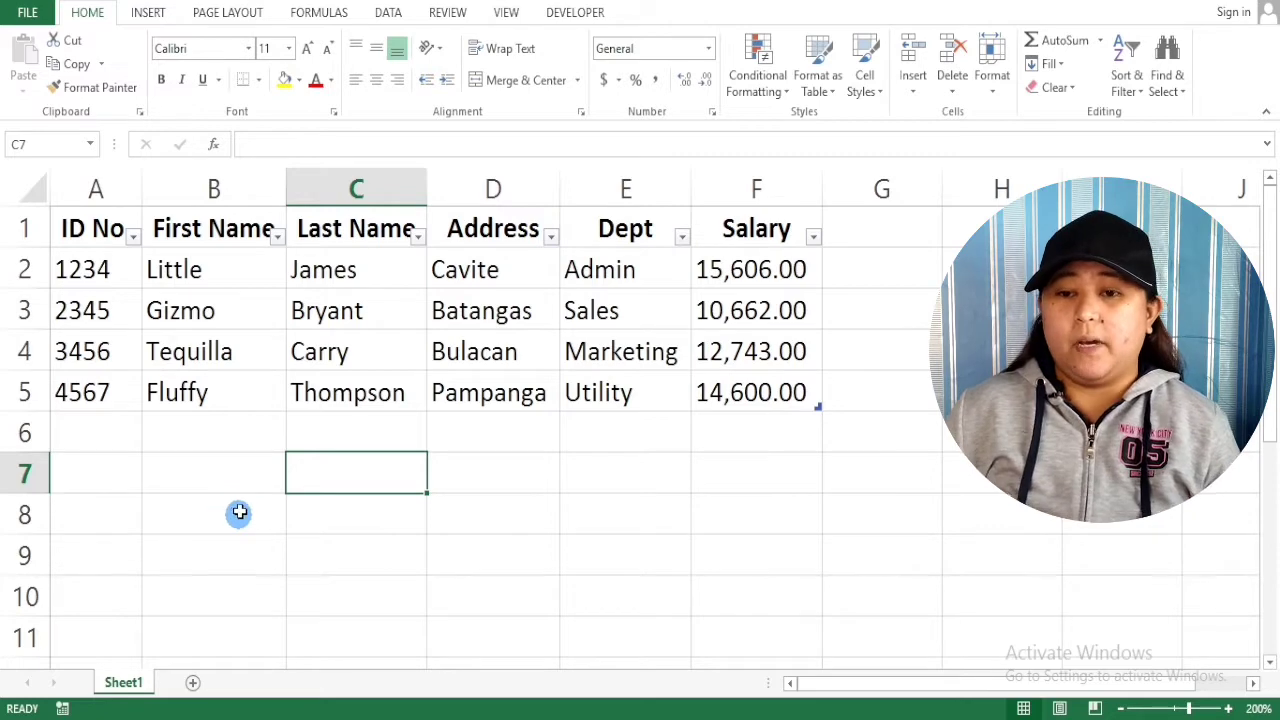
- Rename the employee table as pivot_table_tutorial
click(95, 272)
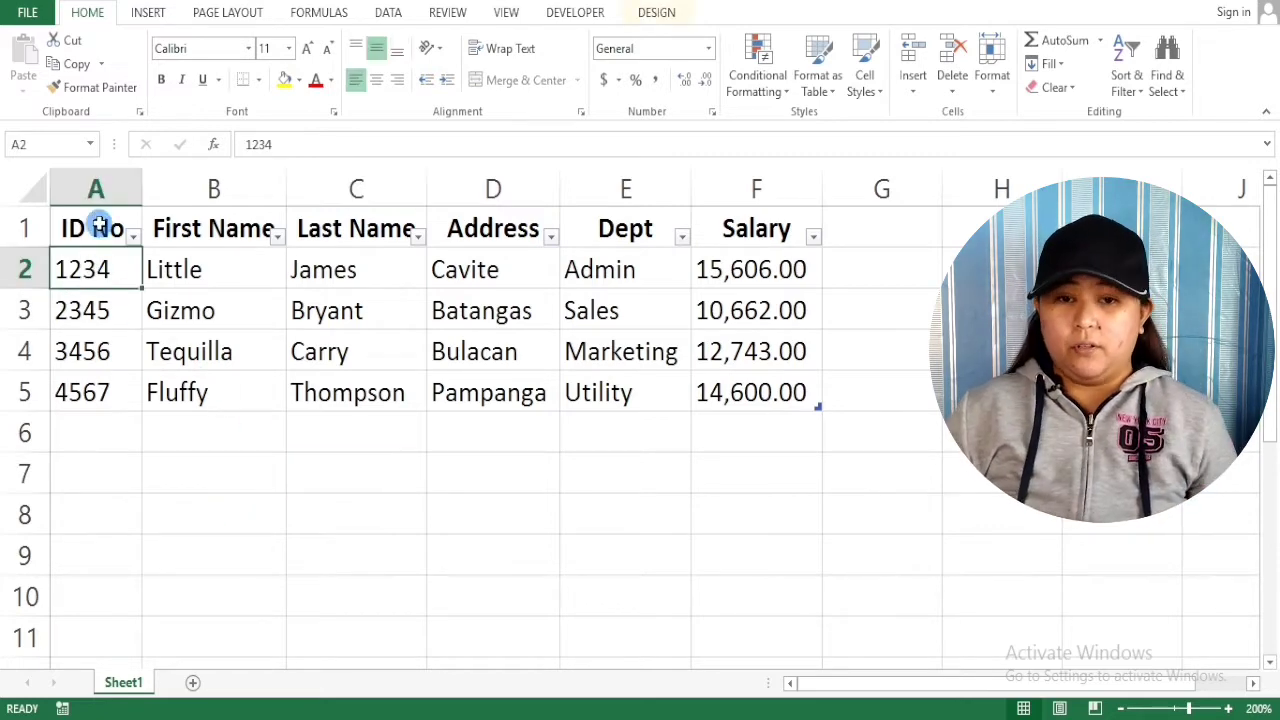
key(Down)
key(Right)
key(Right)
click(106, 222)
click(648, 16)
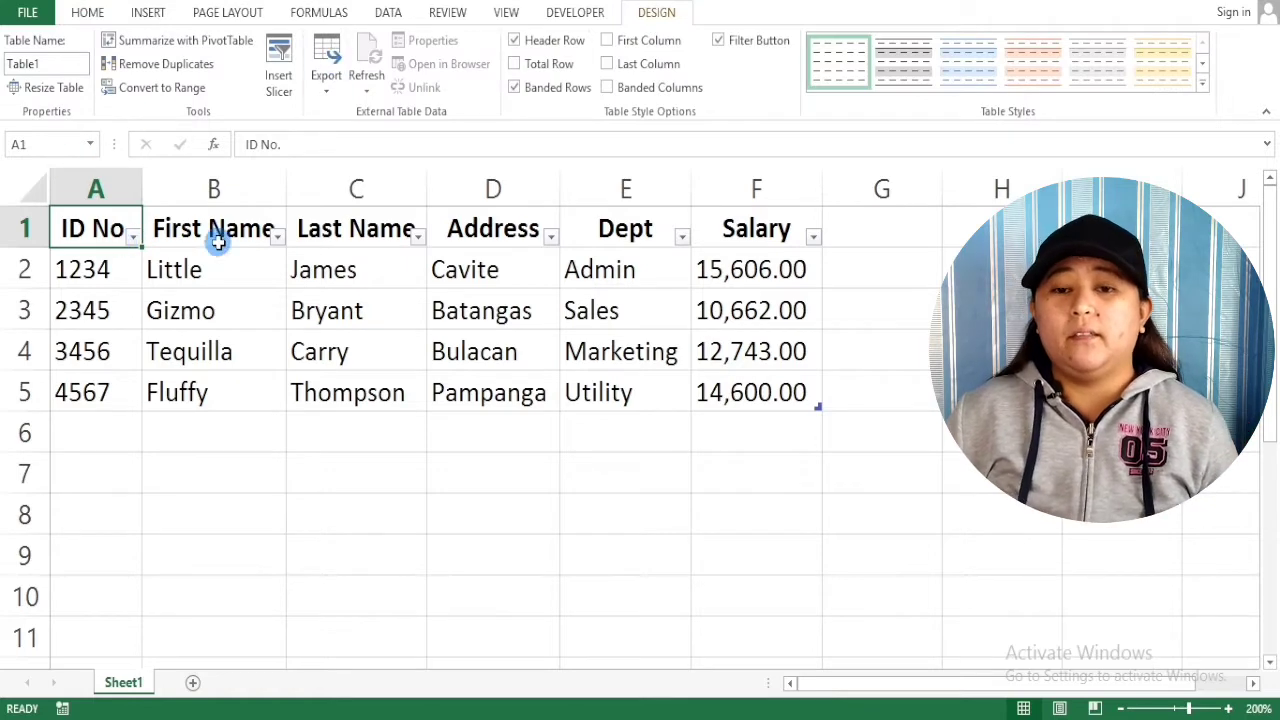
click(59, 62)
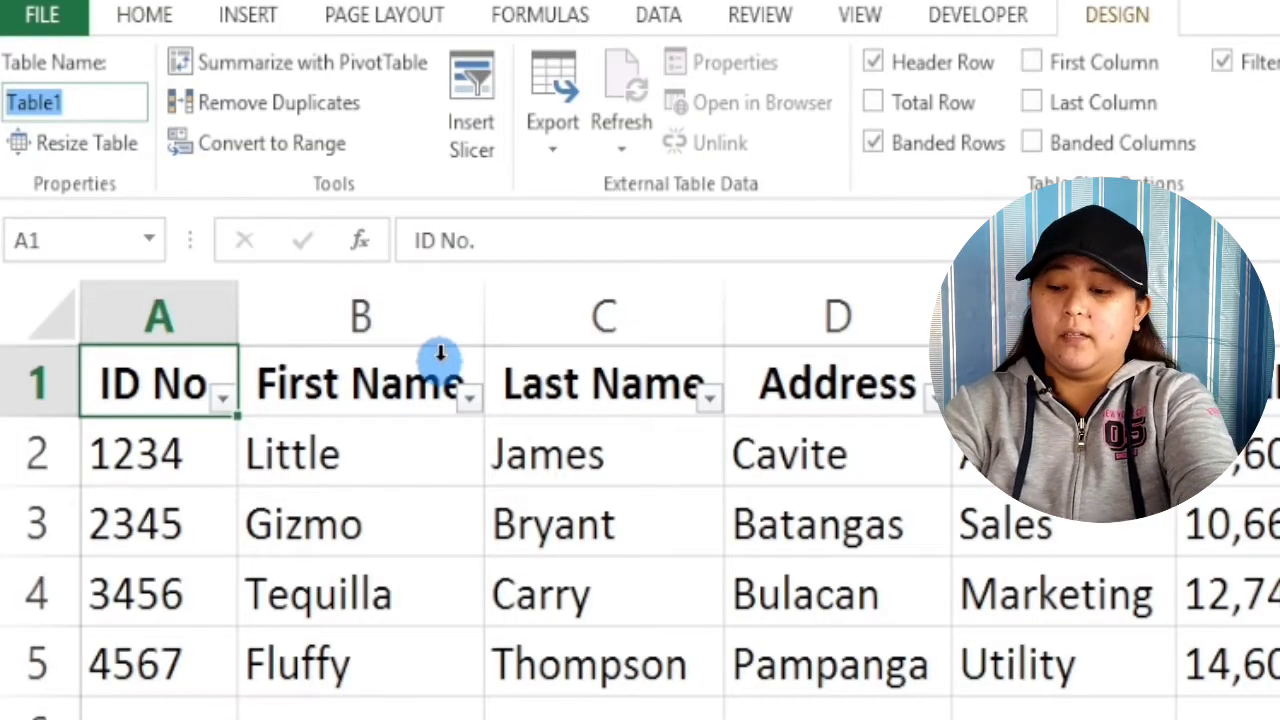
text(pivot_t)
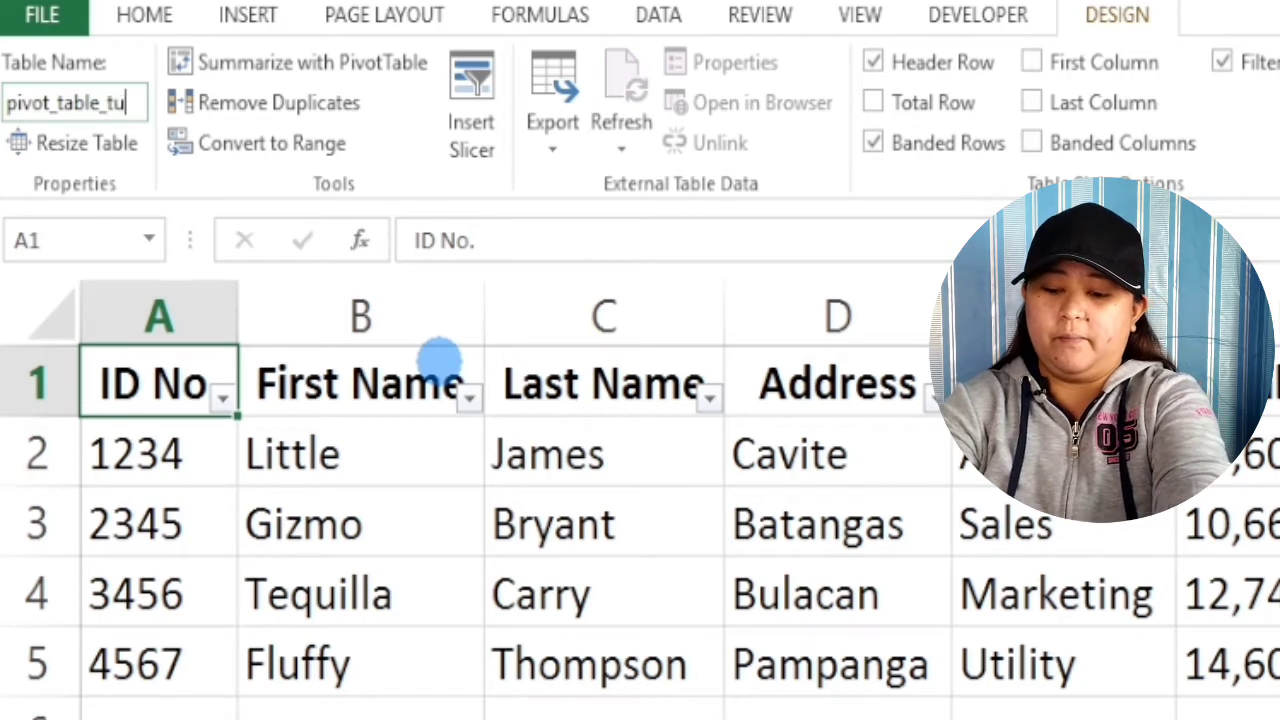
text(orial)
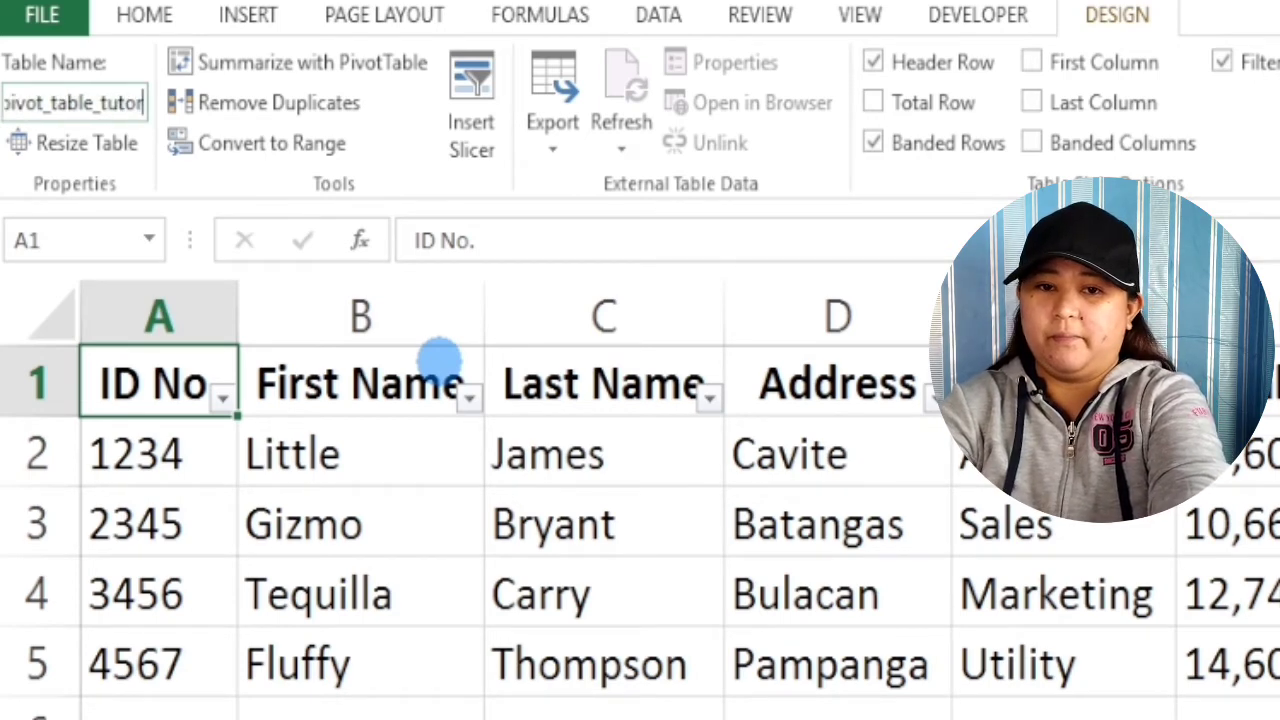
click(438, 356)
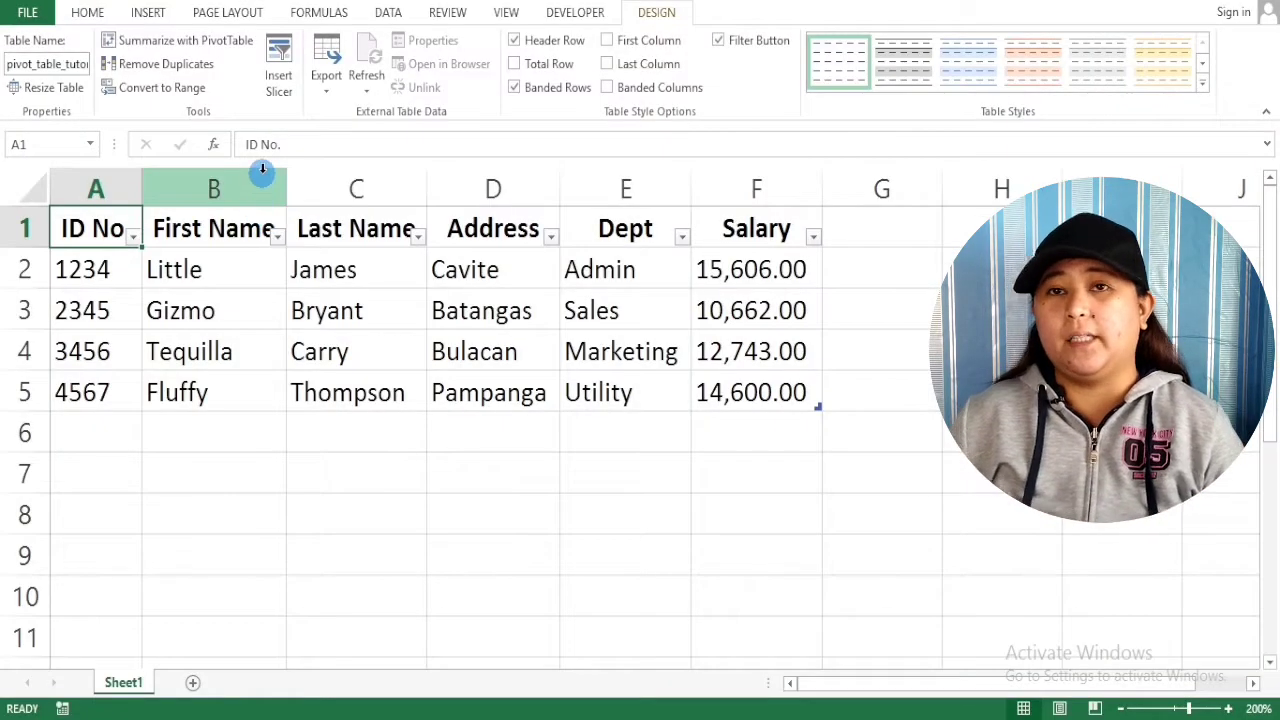
click(422, 506)
key(ctrl+Home)
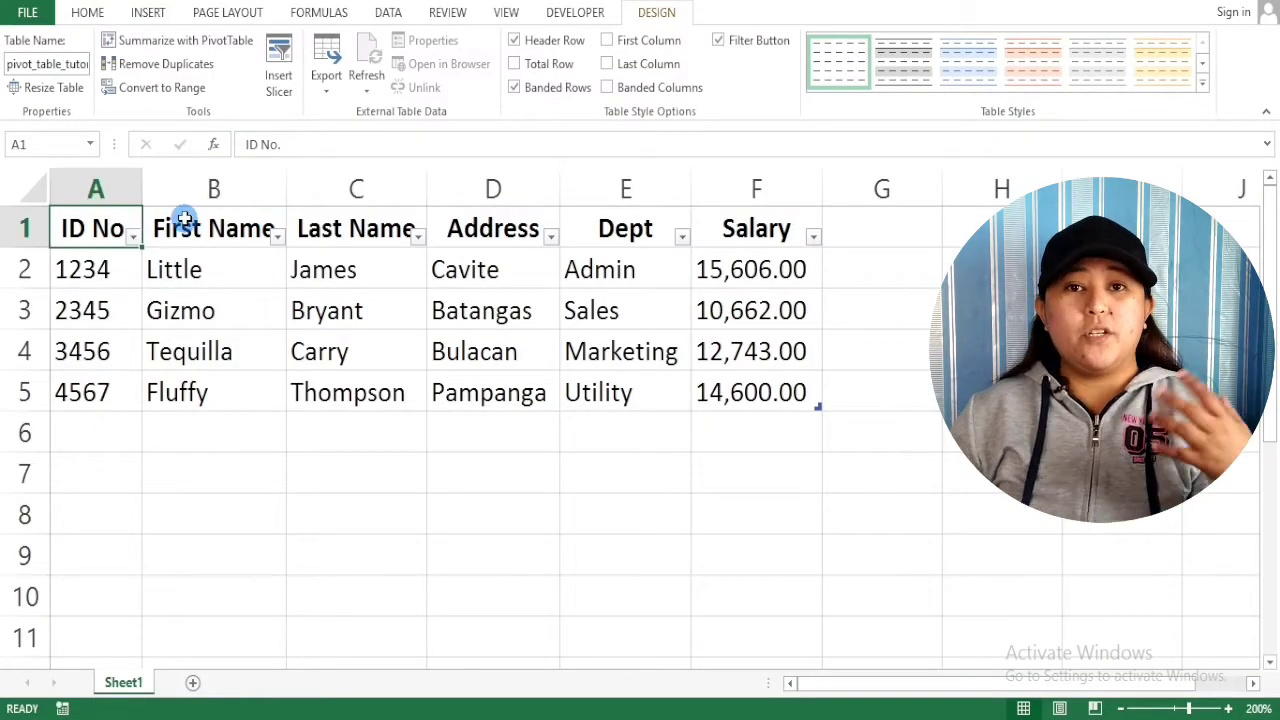
- Create a PivotTable from pivot_table_tutorial on a new worksheet
click(148, 14)
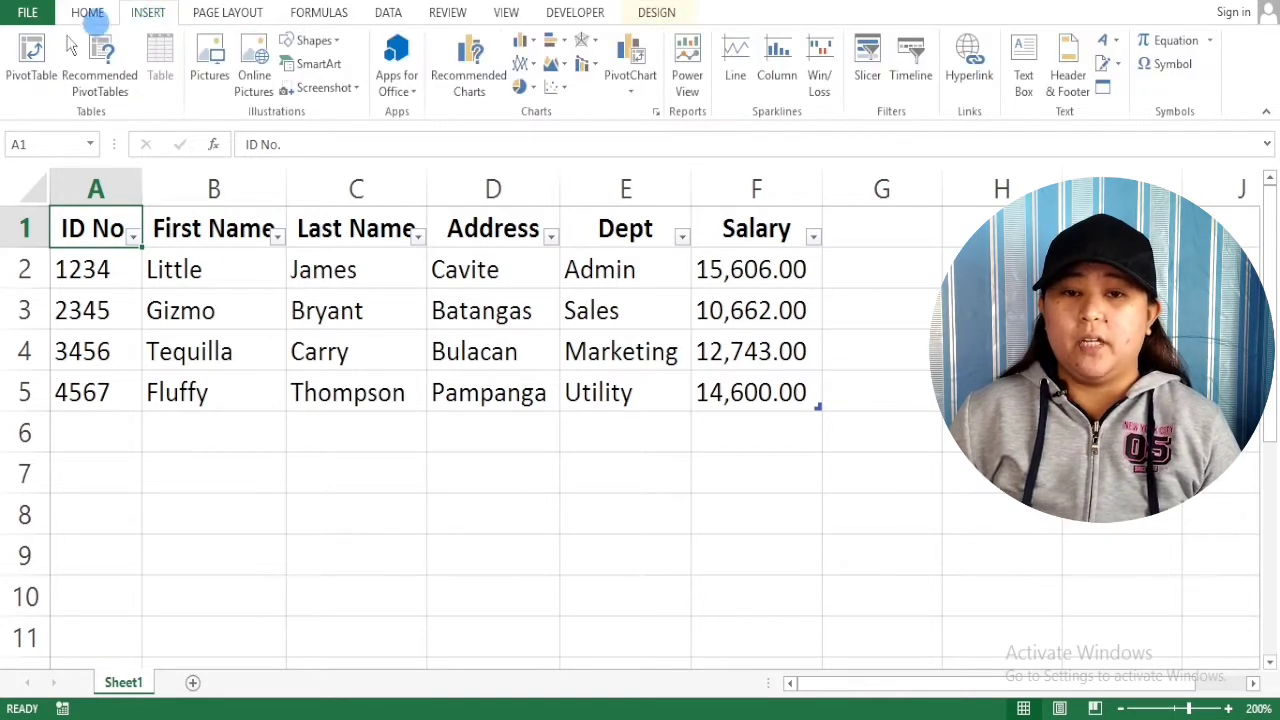
click(35, 80)
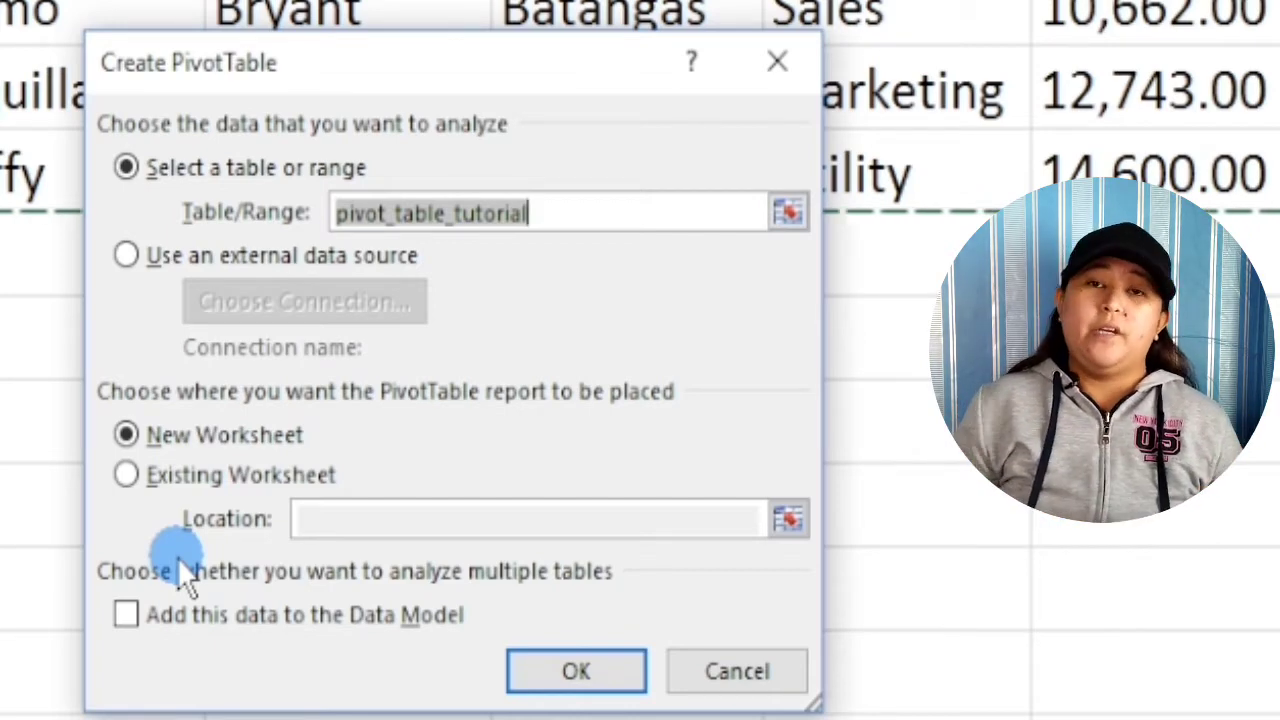
click(564, 672)
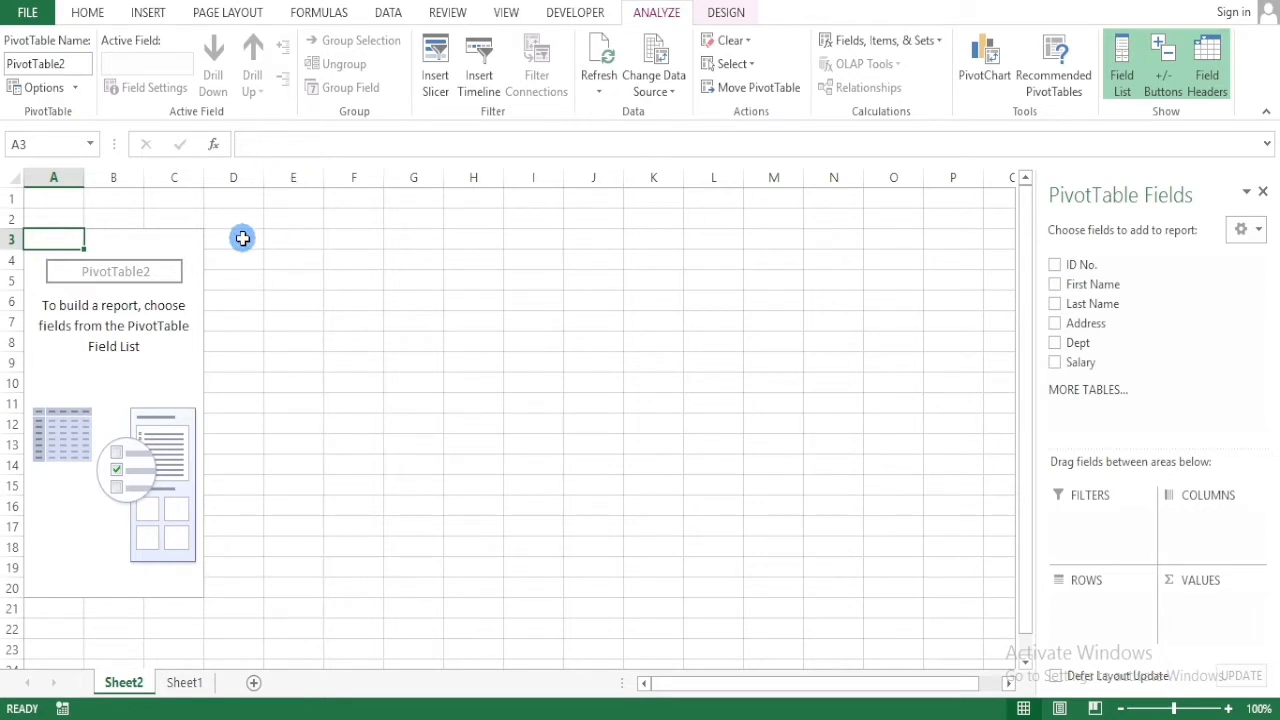
click(242, 238)
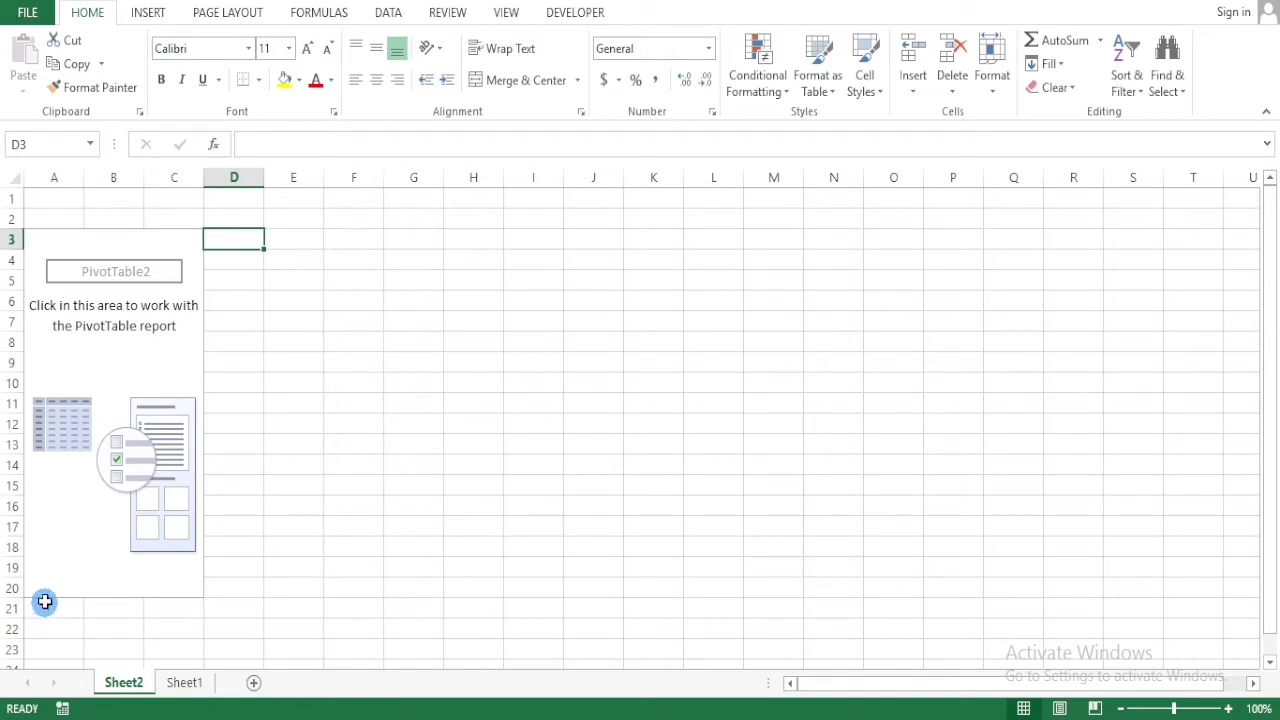
click(41, 200)
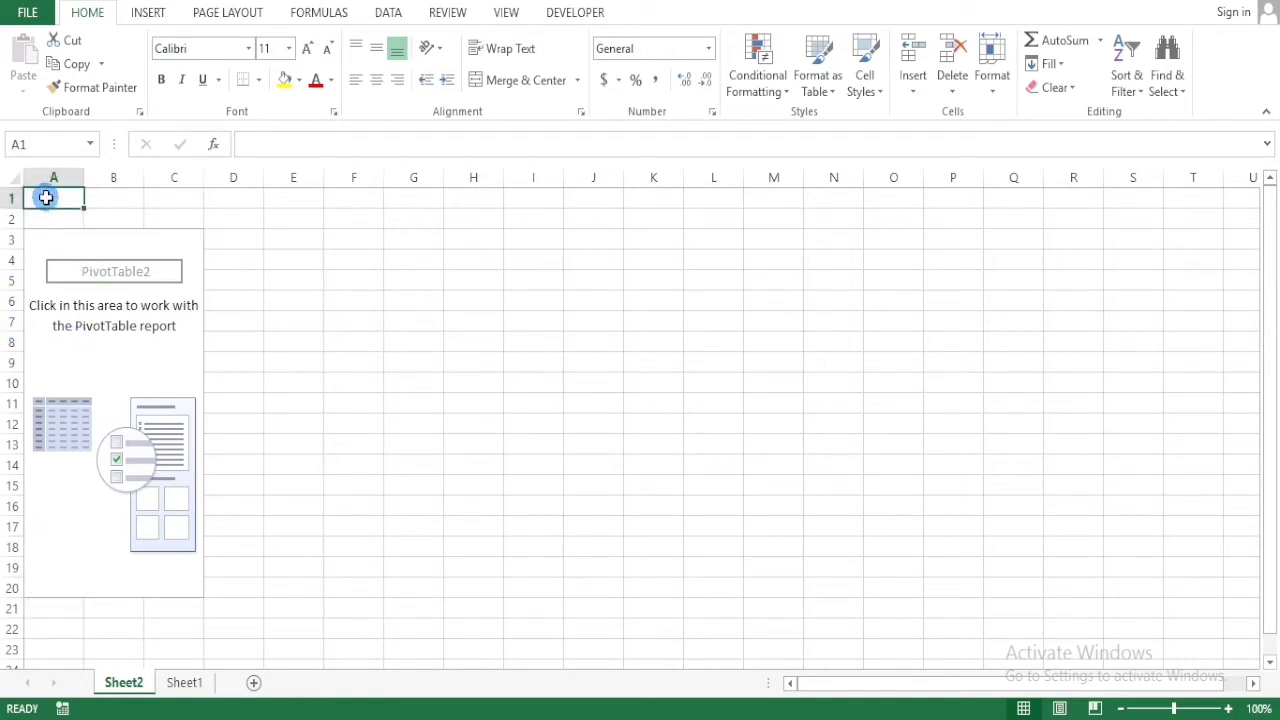
click(49, 217)
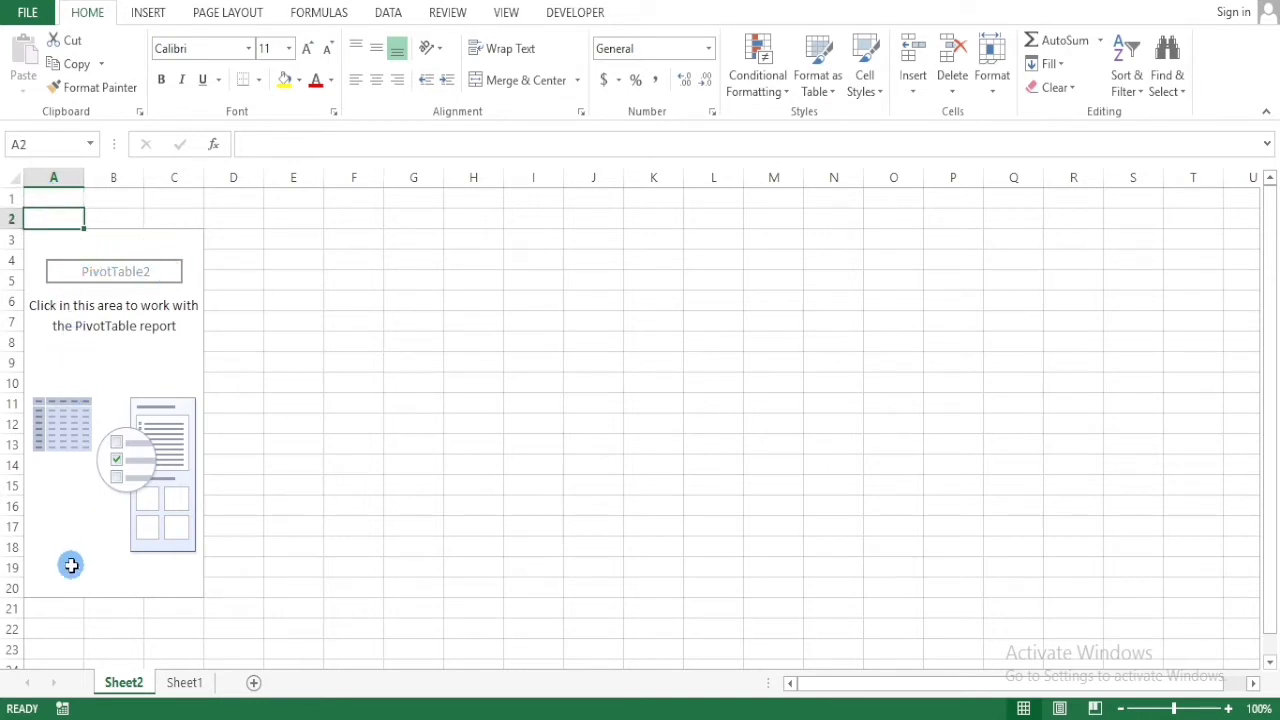
- Add the First Name field to the rows of the empty PivotTable
click(73, 527)
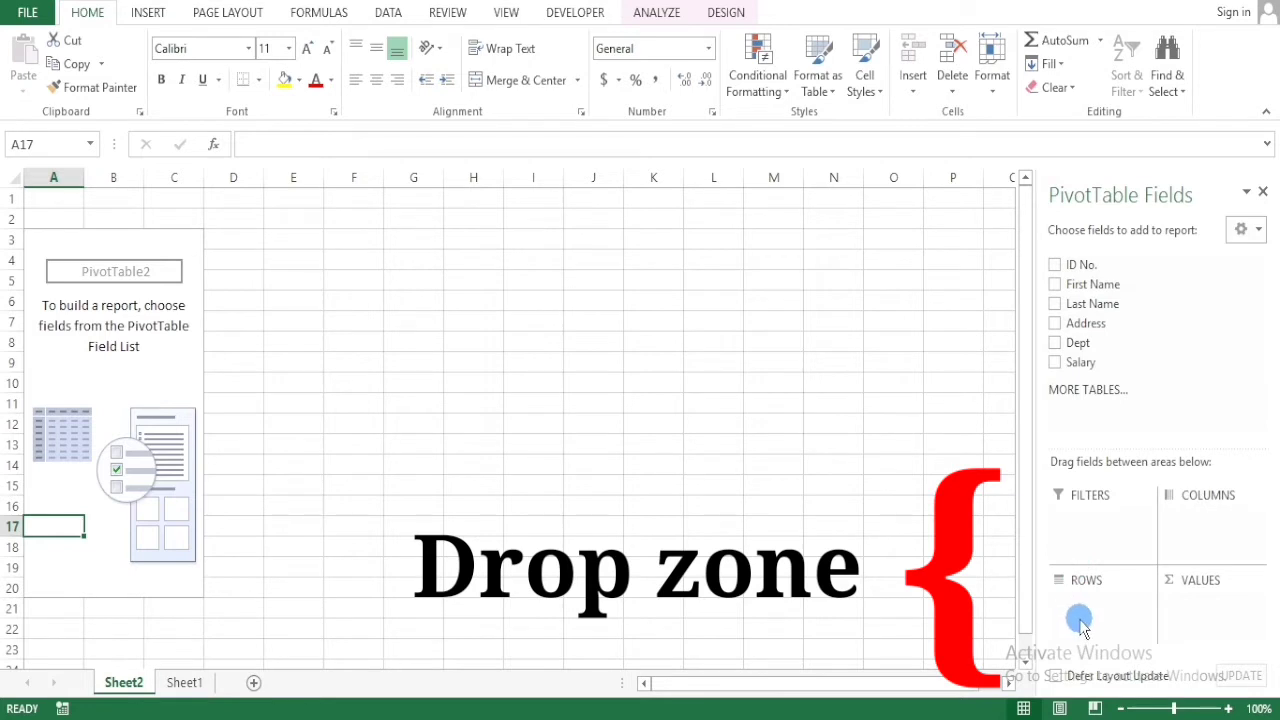
drag(1097, 347, 1085, 552)
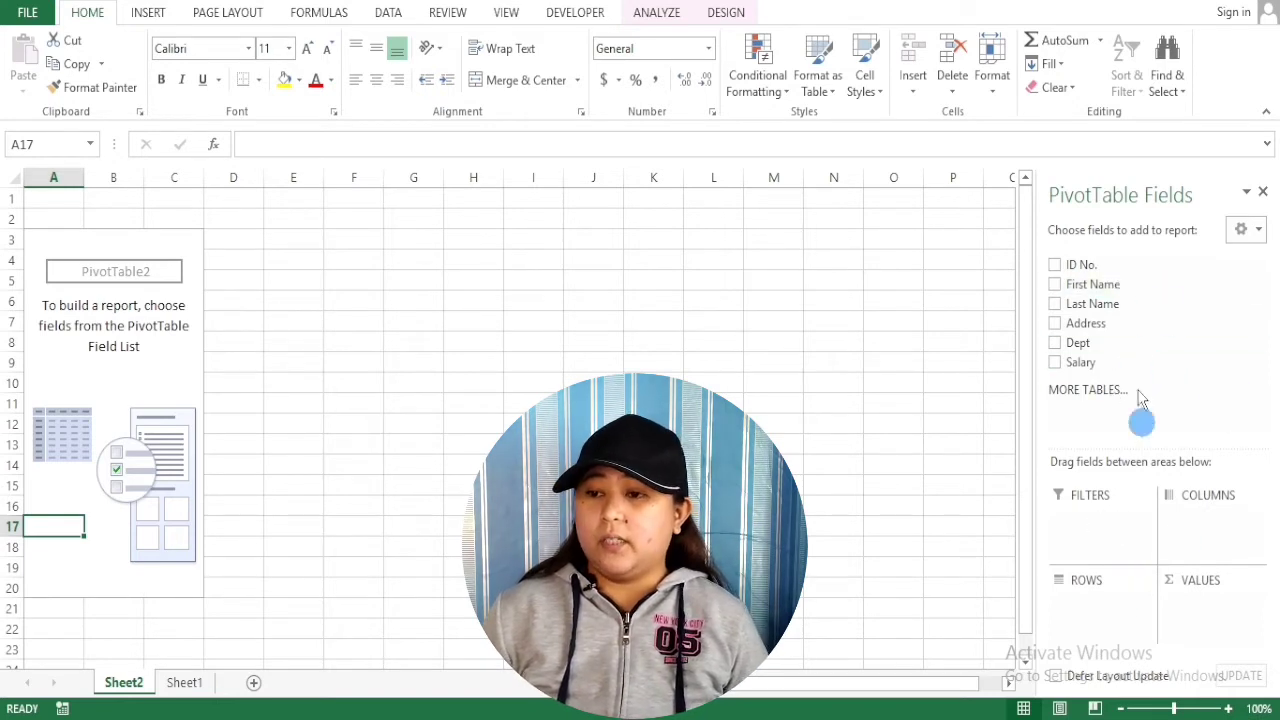
drag(1095, 284, 1083, 600)
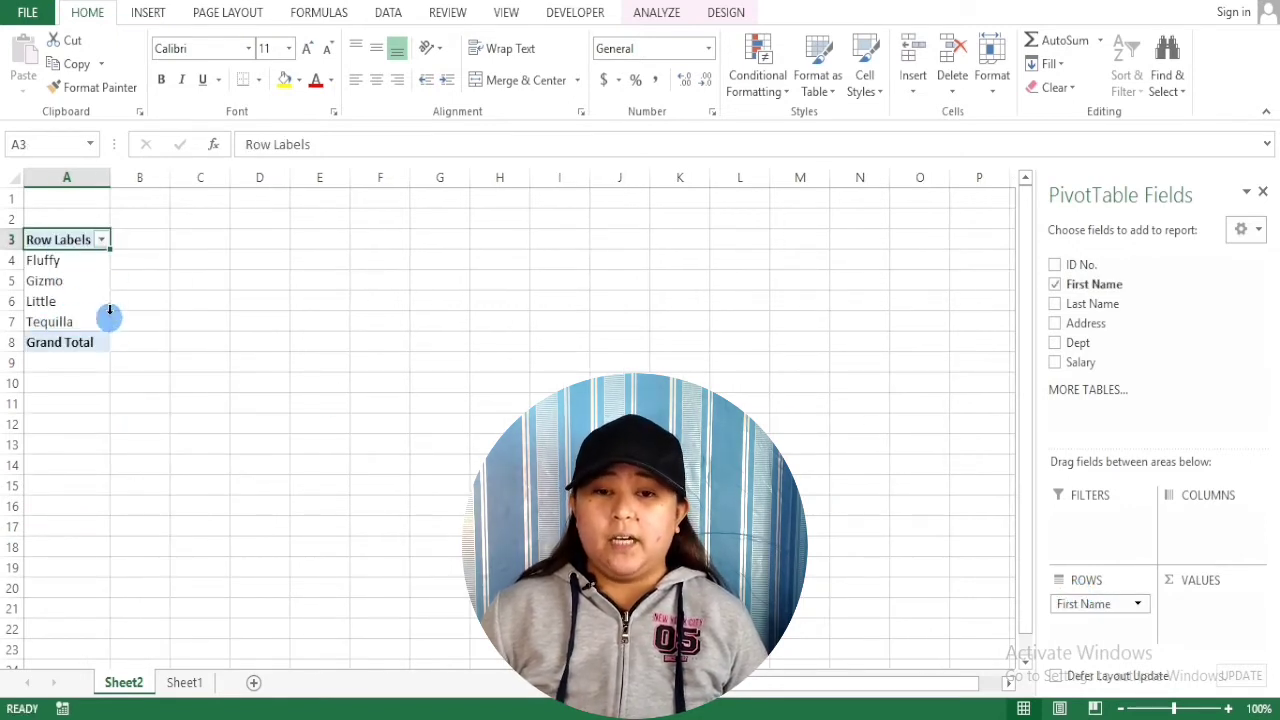
- Add Dept to the PivotTable's columns and Salary to its values as a sum
click(150, 279)
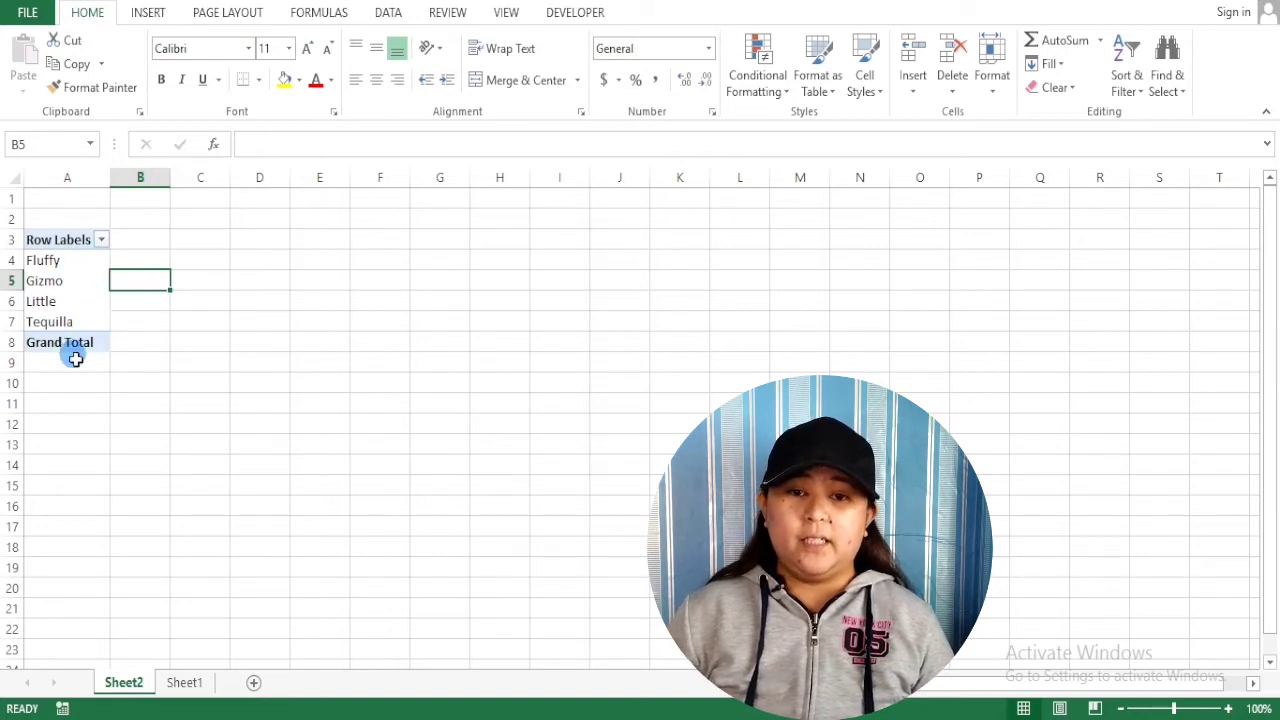
click(72, 307)
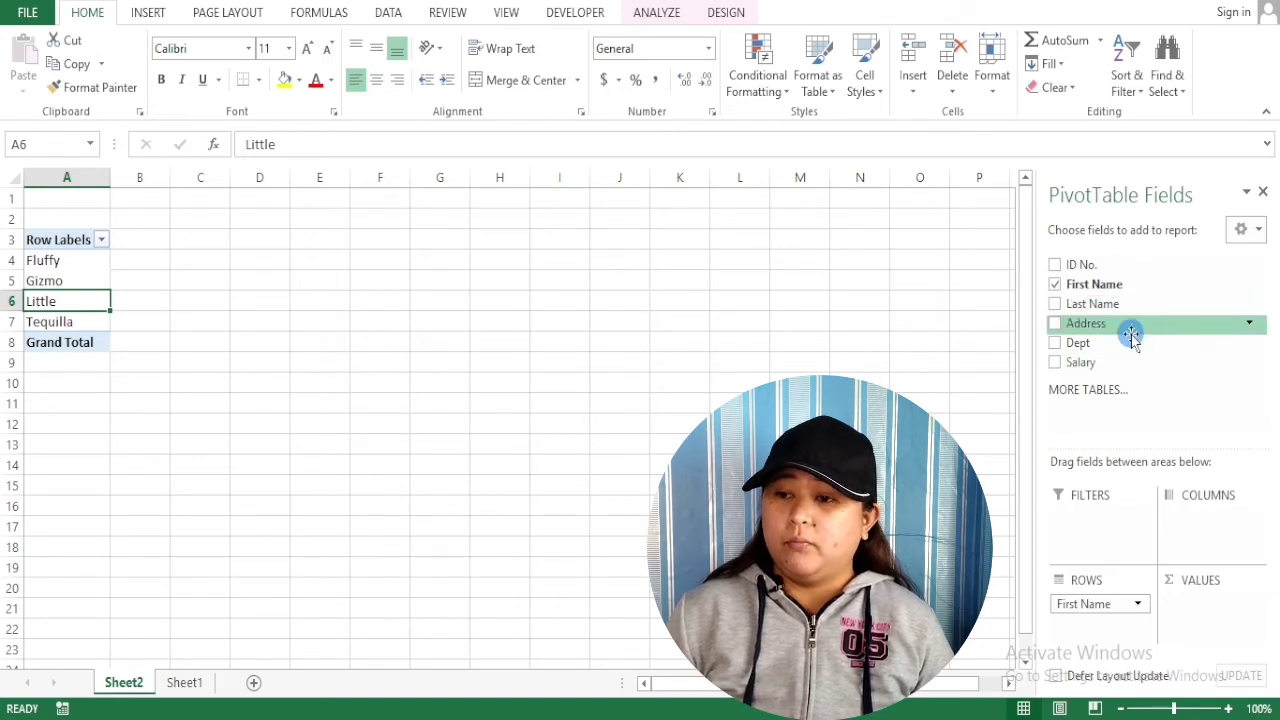
drag(1080, 342, 1200, 522)
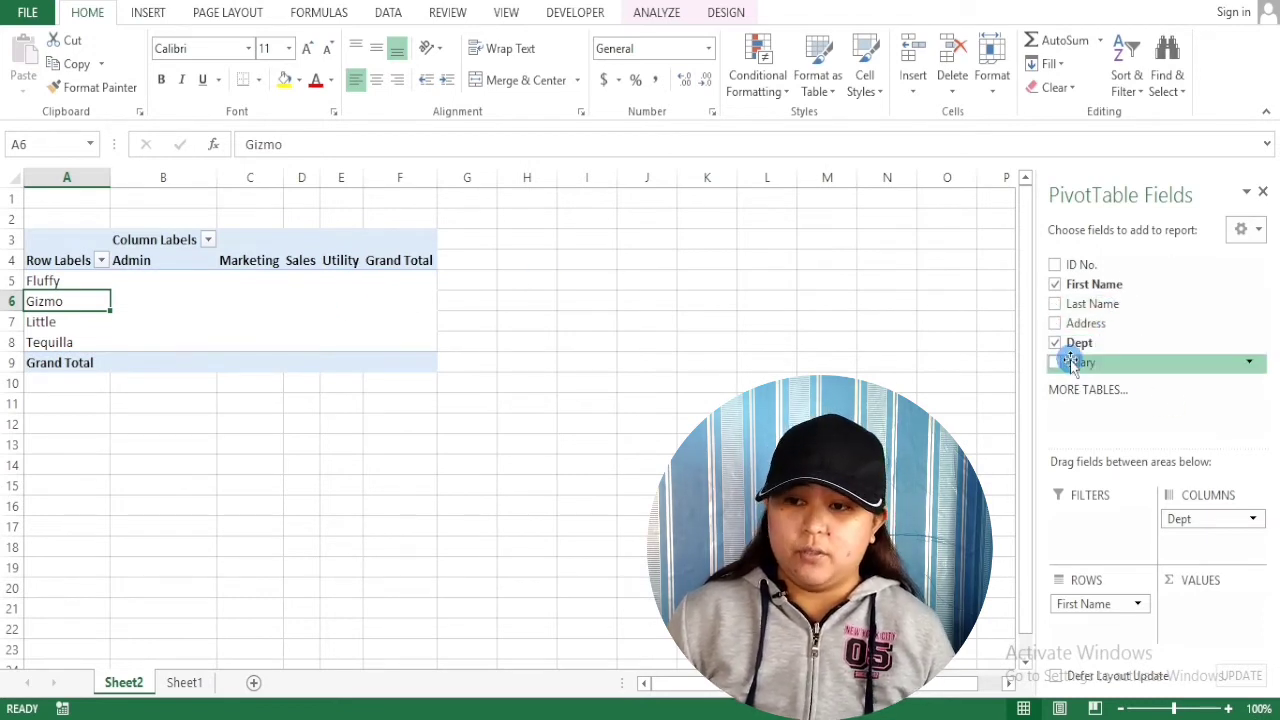
drag(1075, 364, 1210, 615)
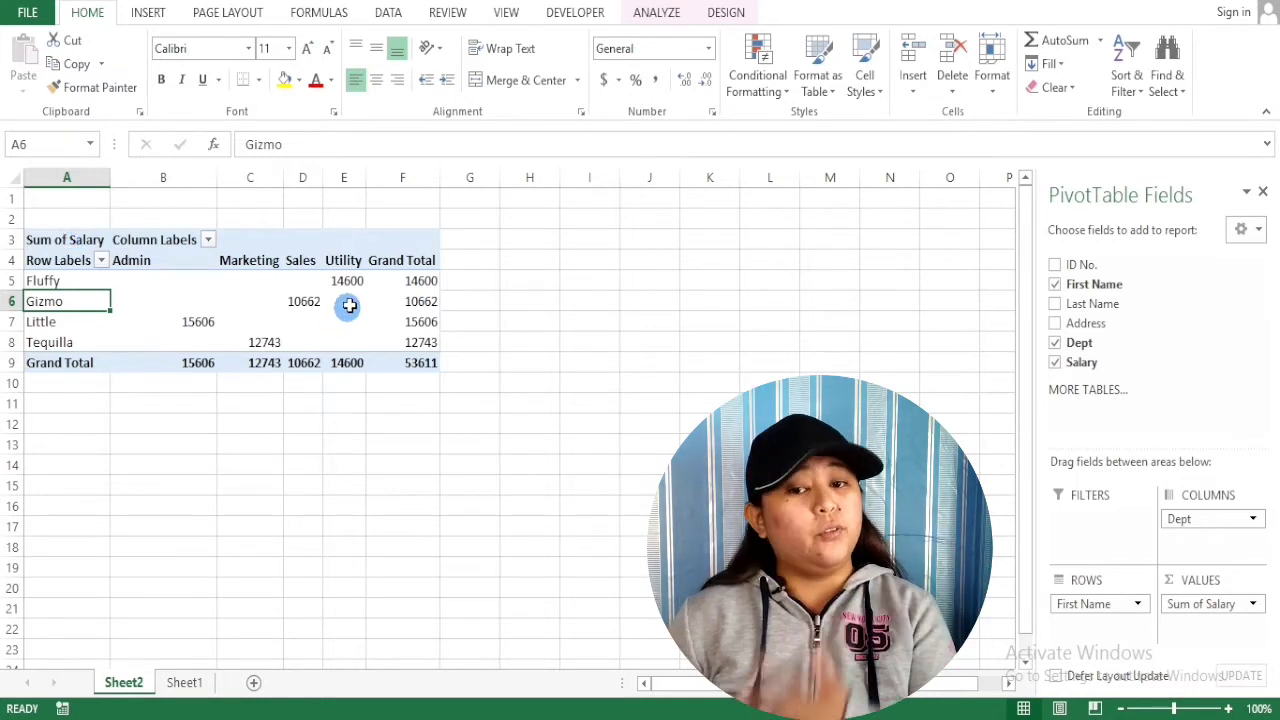
- Add the Address field to the PivotTable's rows, nested below First Name
mouse_move(242, 355)
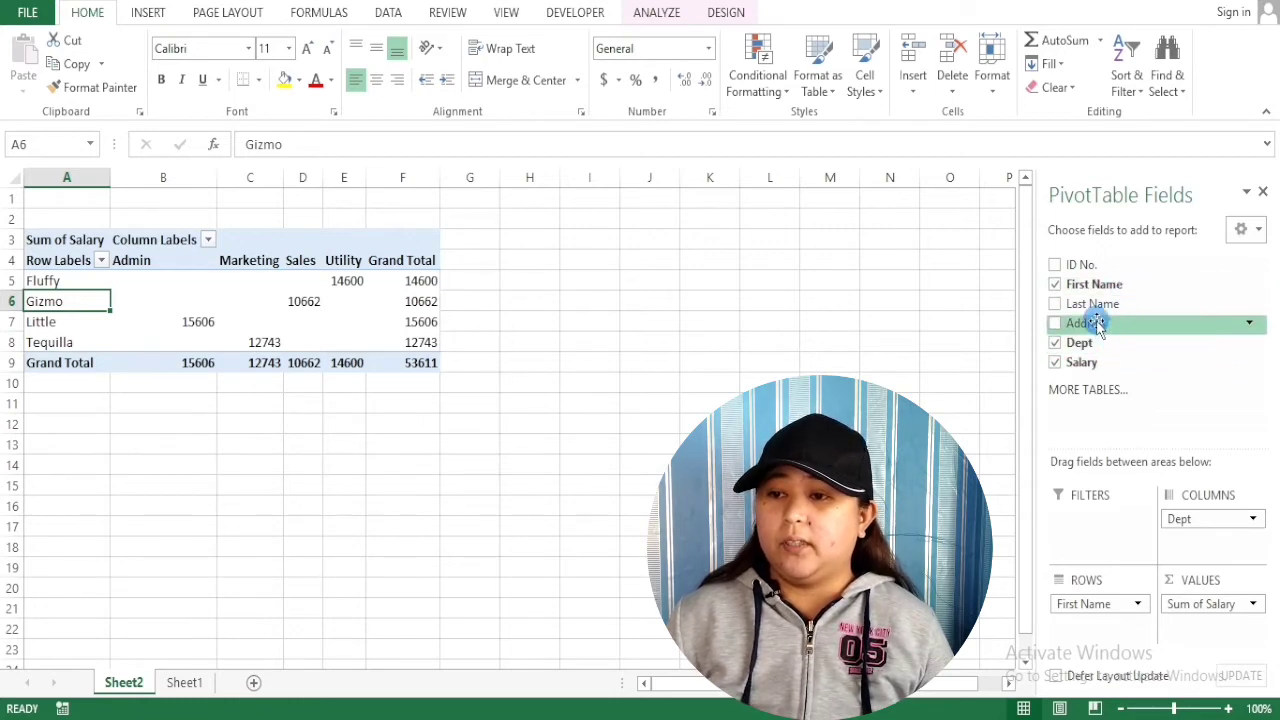
drag(1098, 325, 1100, 625)
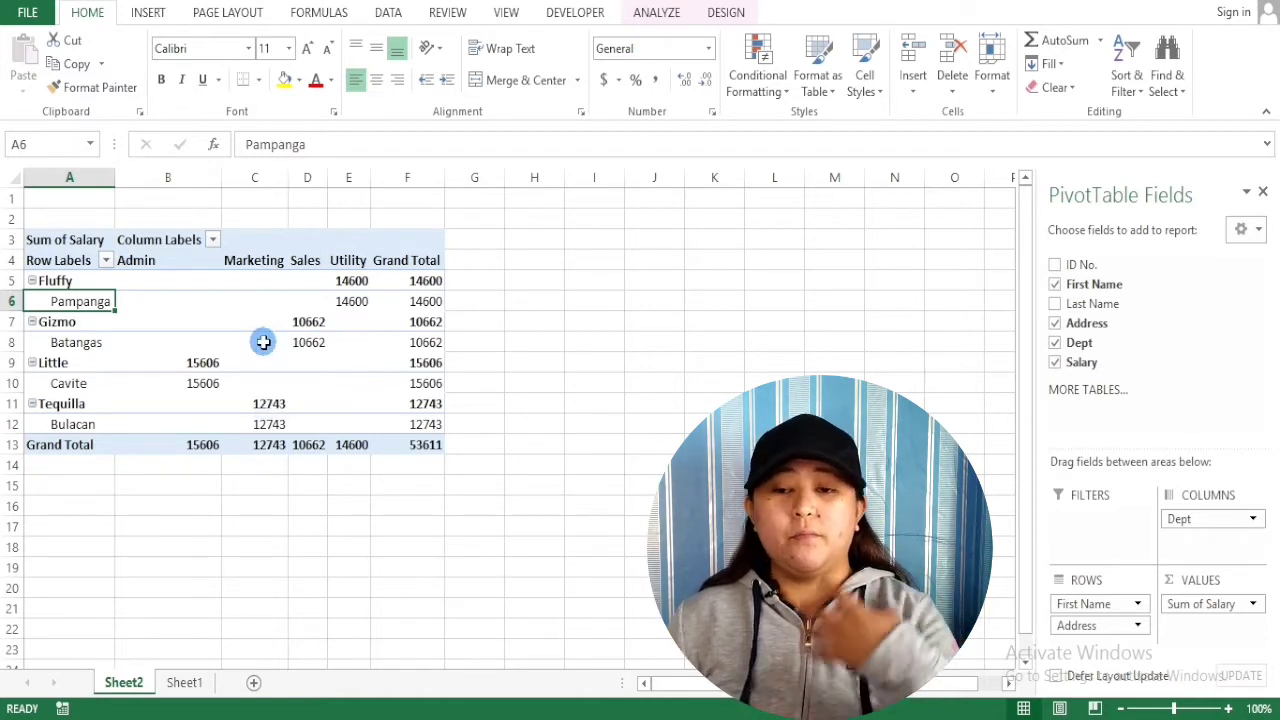
click(255, 301)
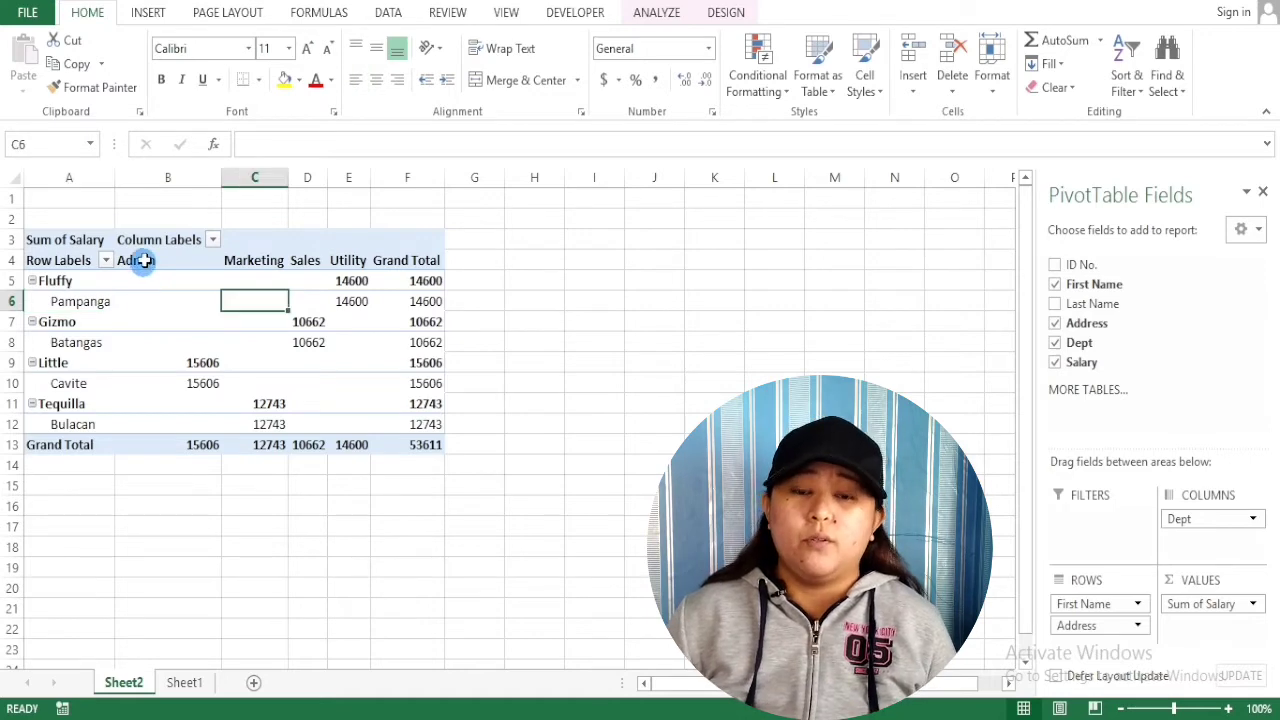
click(72, 239)
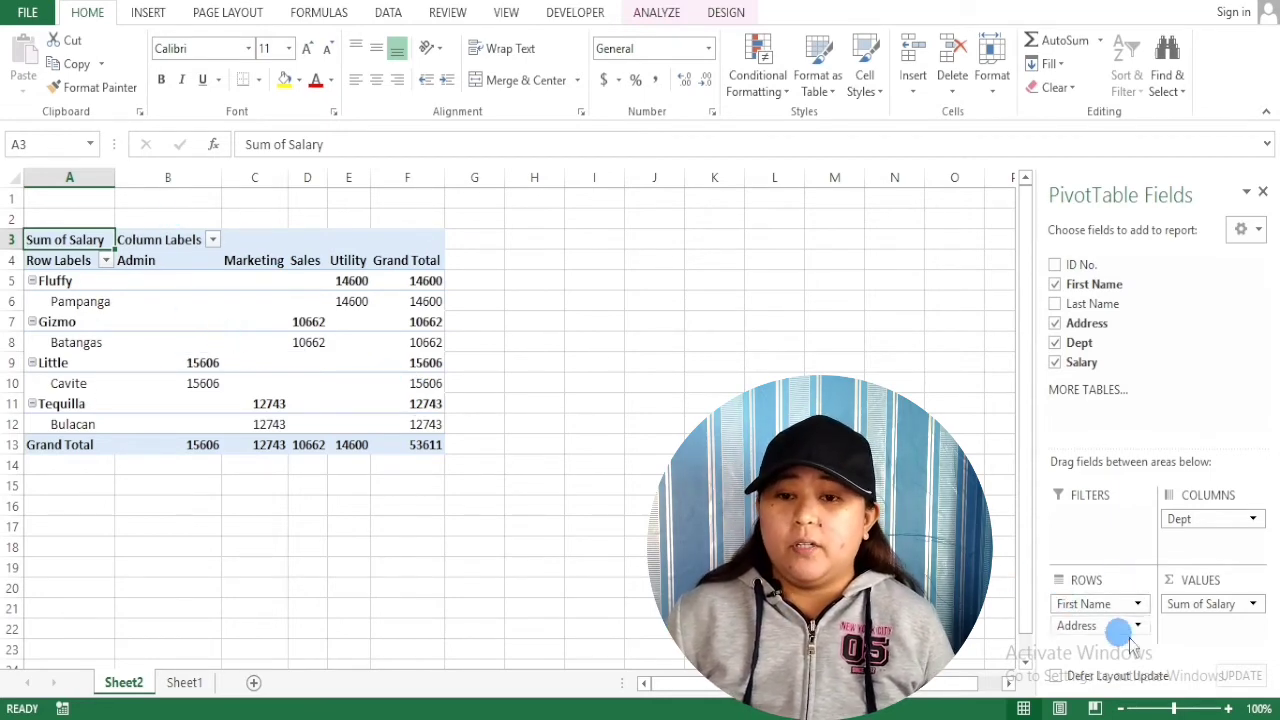
click(395, 283)
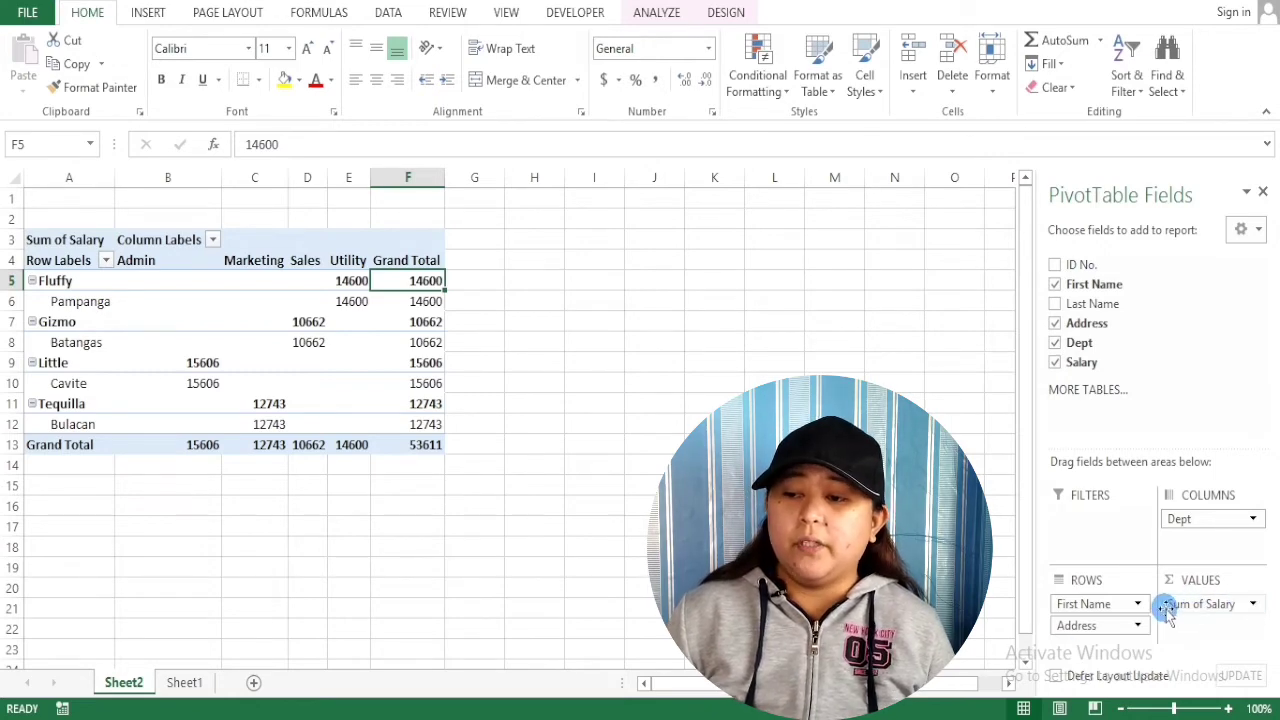
- Open the value field settings of Sum of Salary, try Count, Average, Max and Min, and return the calculation to Sum
click(1229, 605)
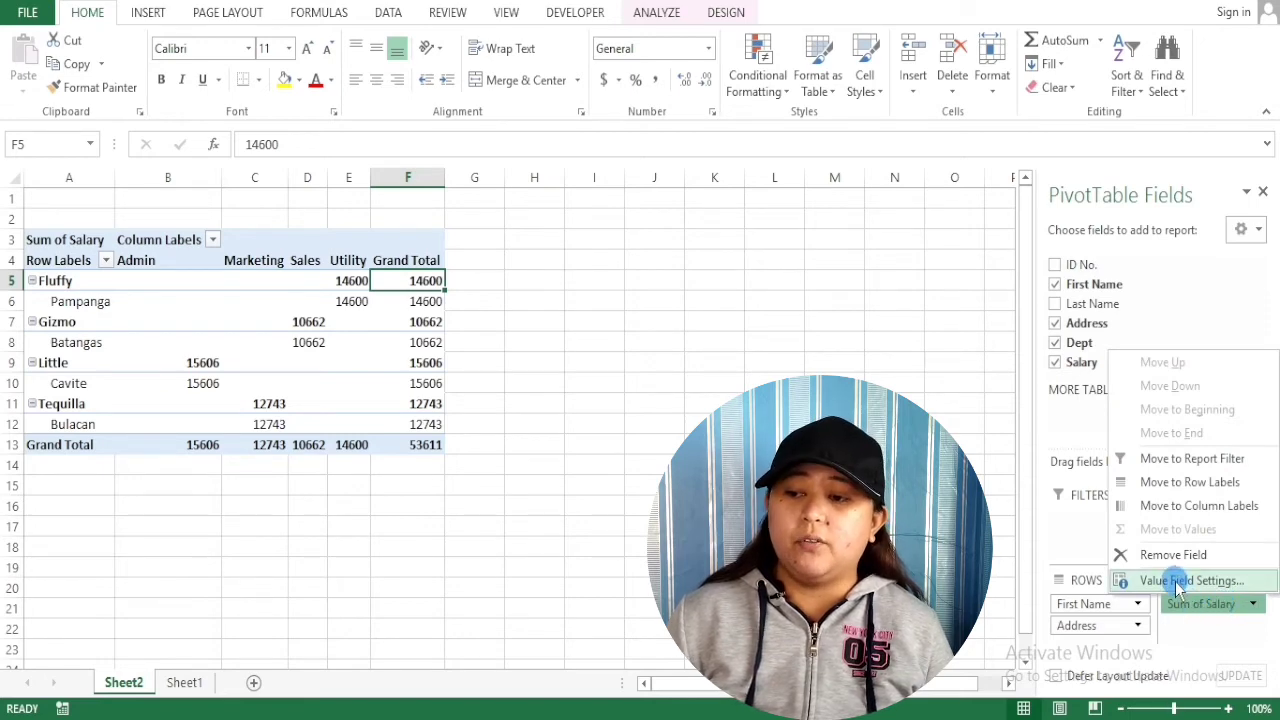
click(1178, 585)
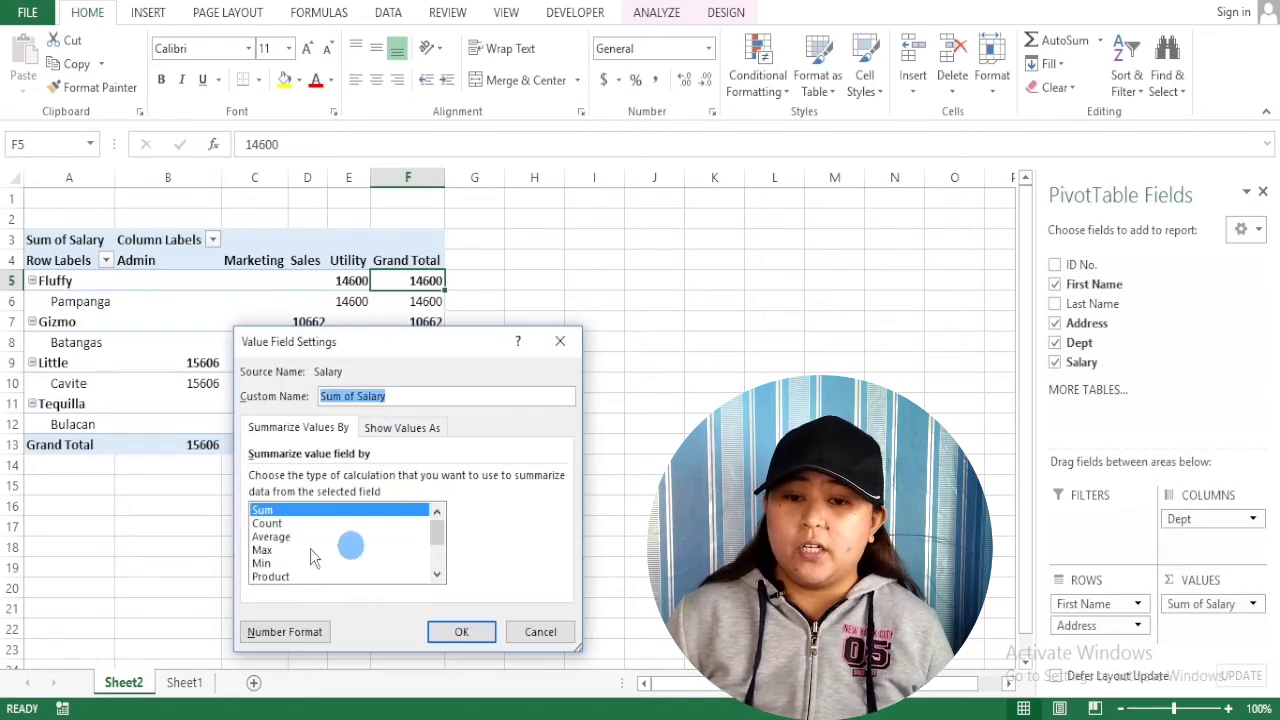
click(272, 524)
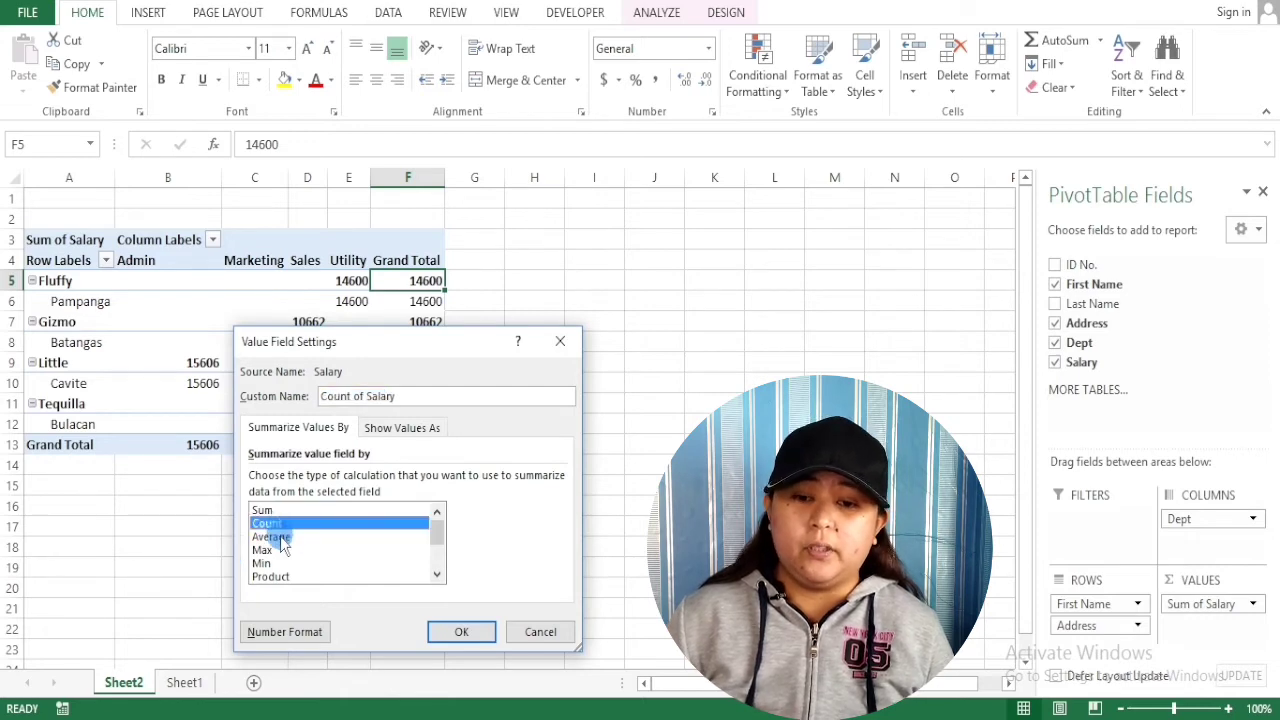
click(278, 538)
click(268, 550)
click(266, 563)
scroll(310, 578, down, 2)
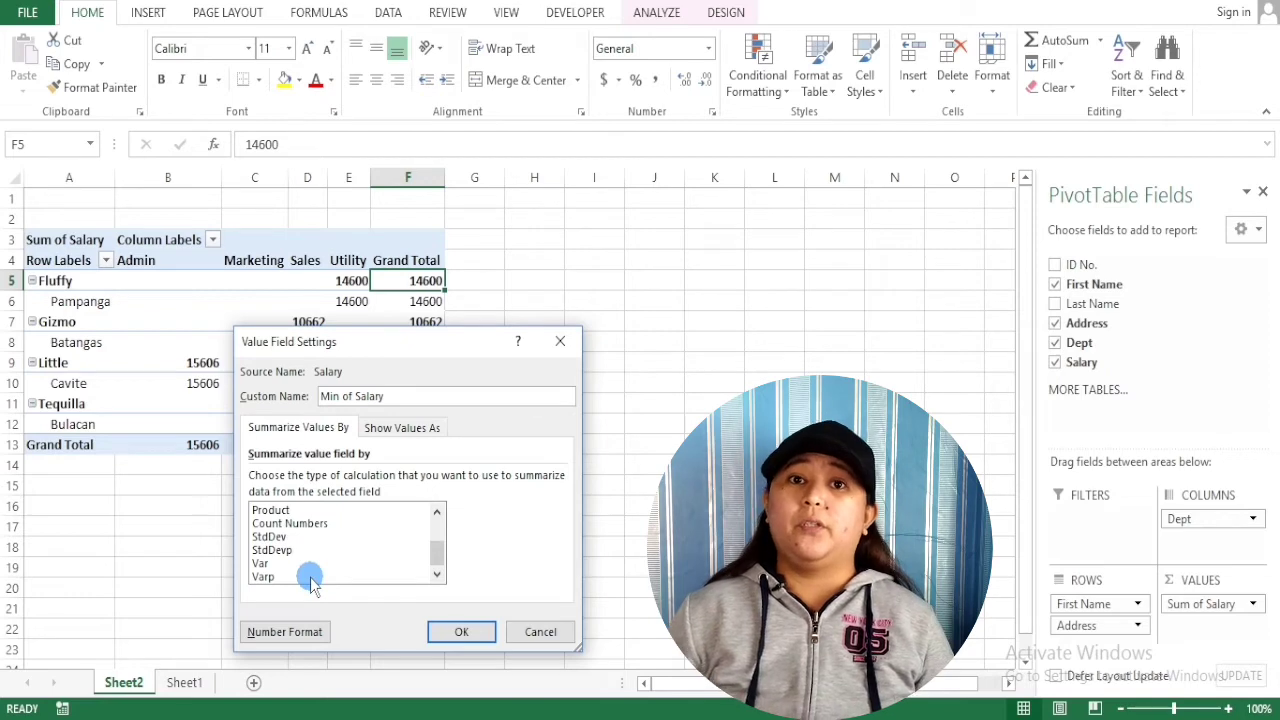
scroll(325, 530, up, 2)
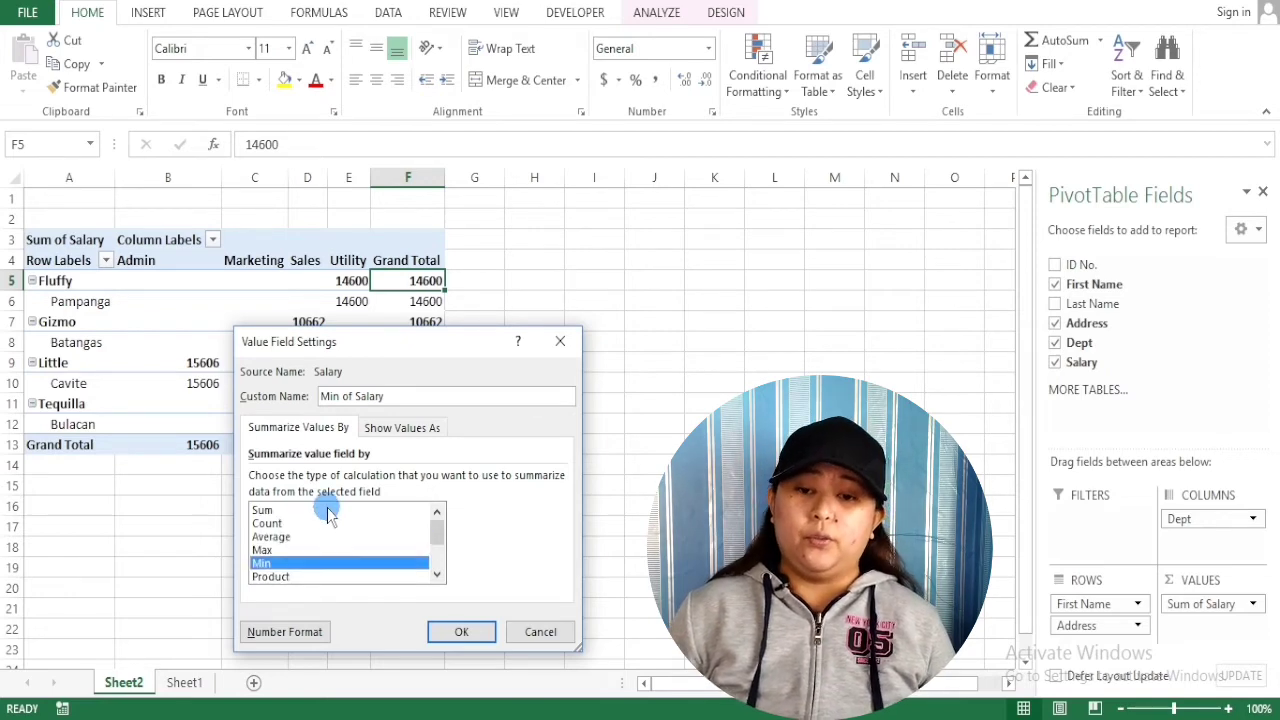
click(268, 511)
click(461, 634)
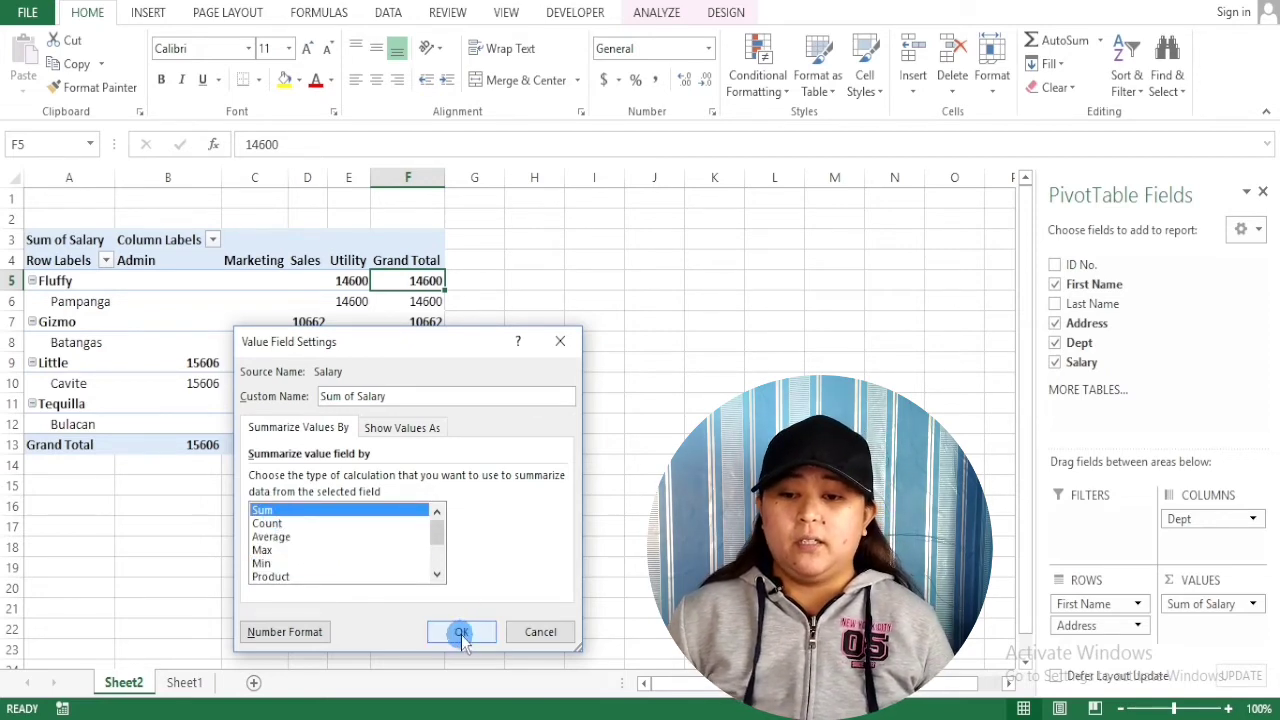
- Format the Sum of Salary values as Currency with 0 decimal places and the ₱ English (Philippines) symbol
click(292, 632)
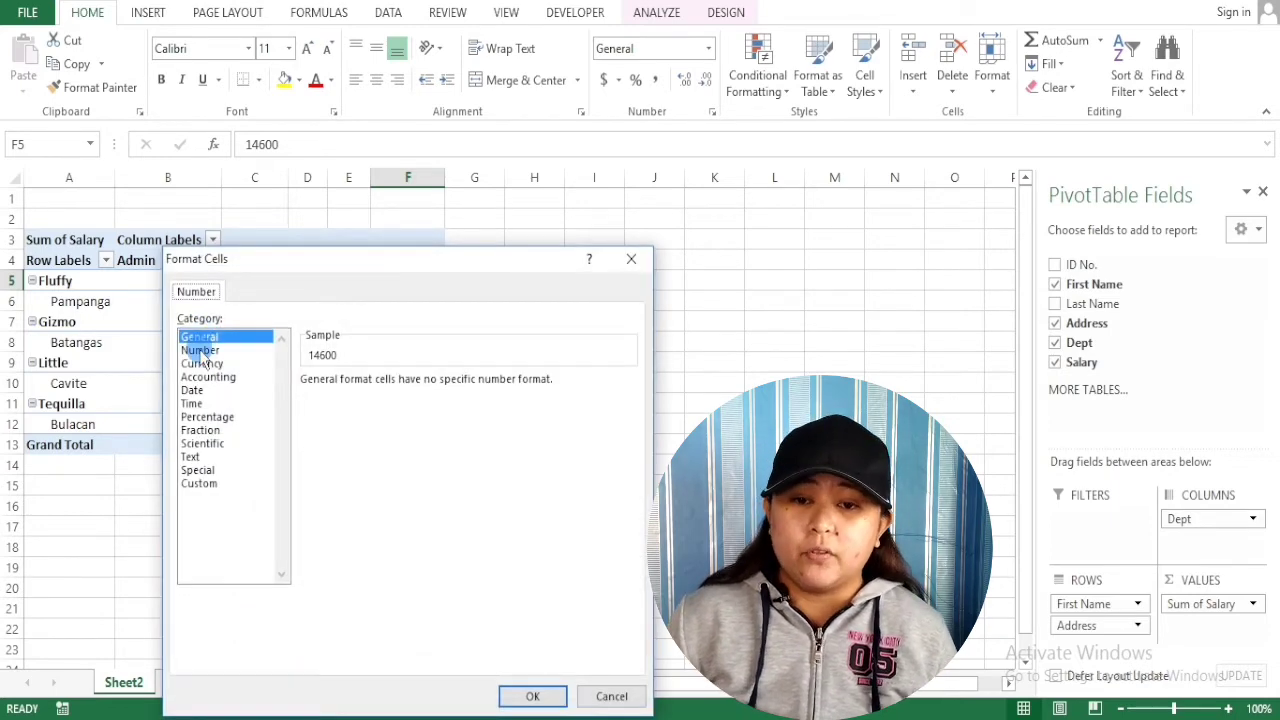
click(205, 350)
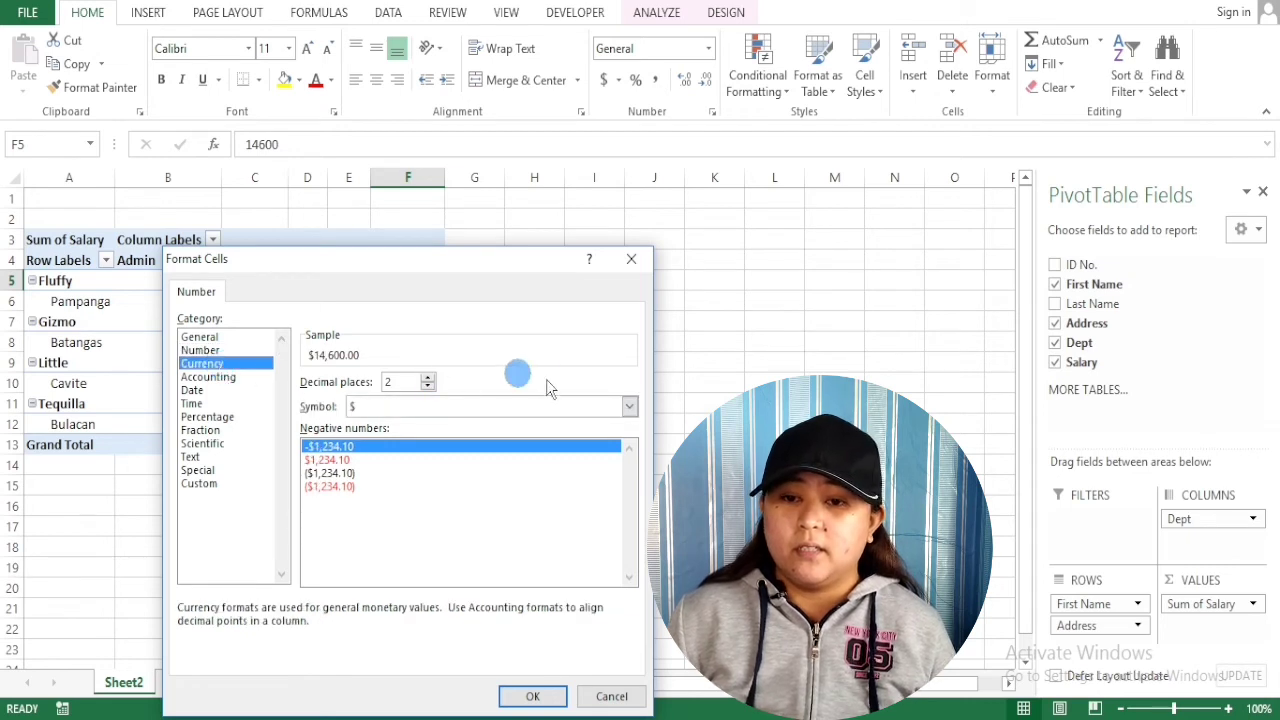
double_click(426, 380)
click(428, 390)
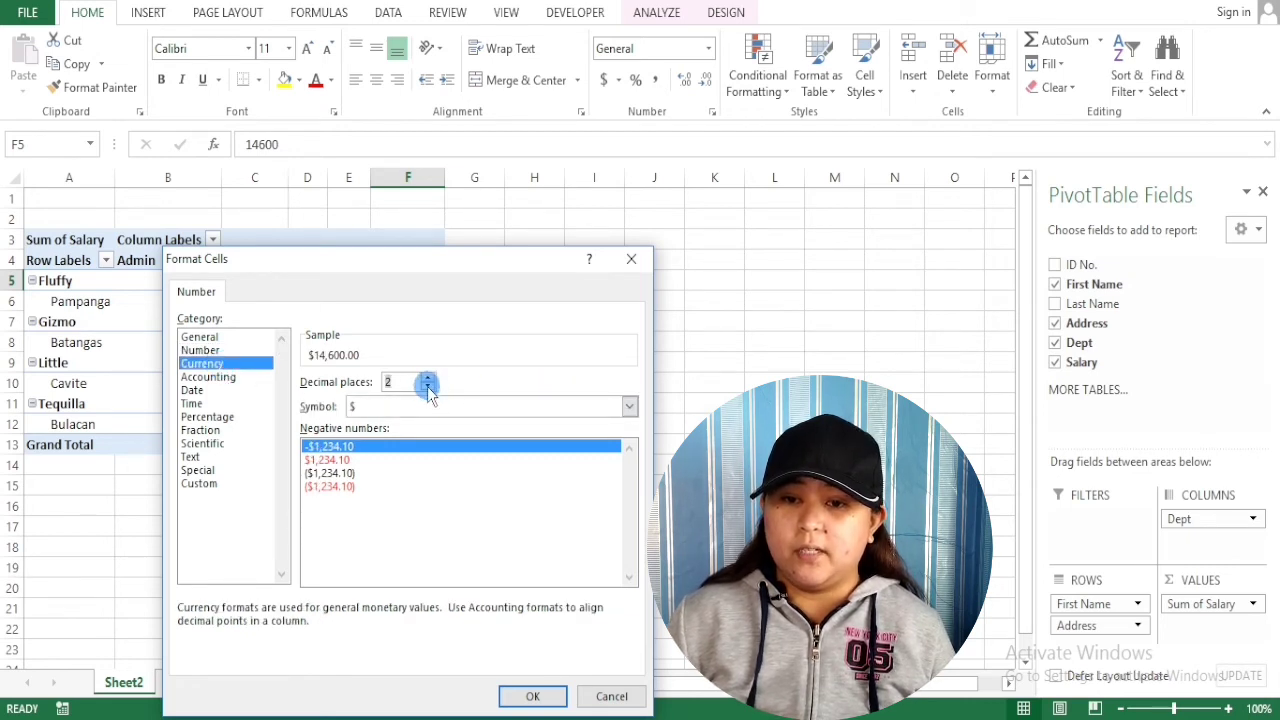
click(629, 408)
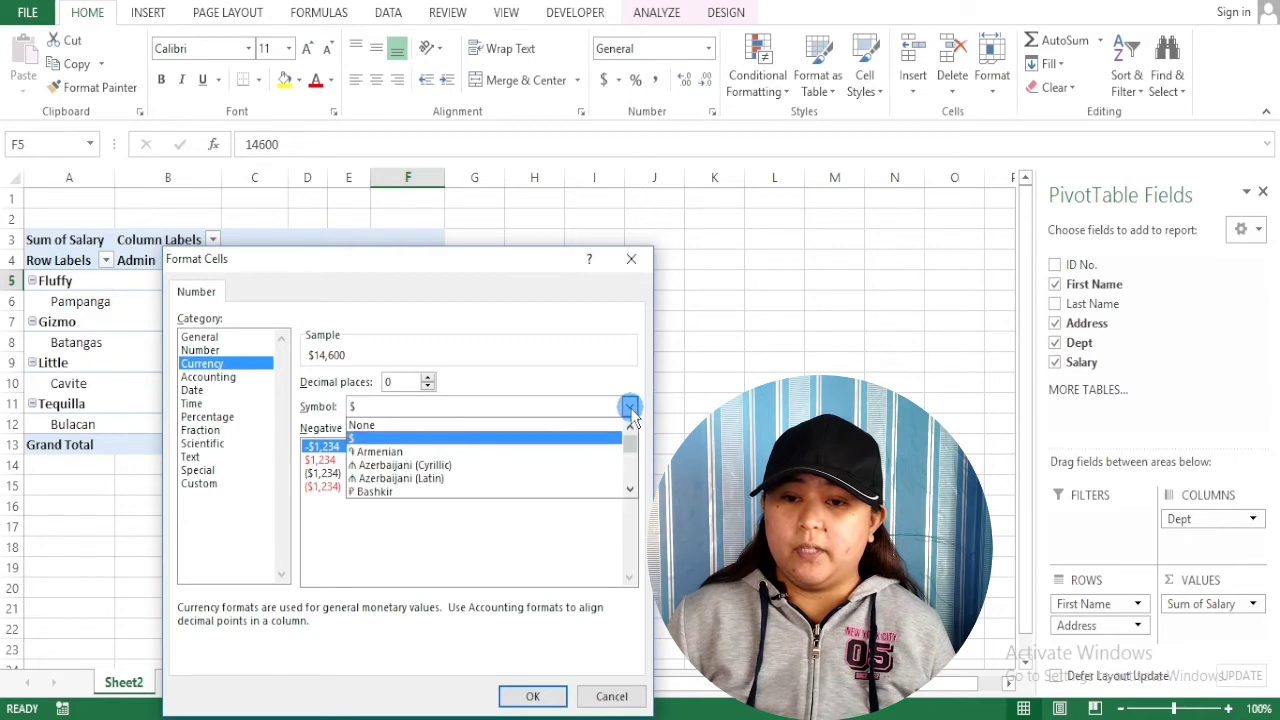
scroll(505, 455, down, 5)
scroll(508, 458, down, 5)
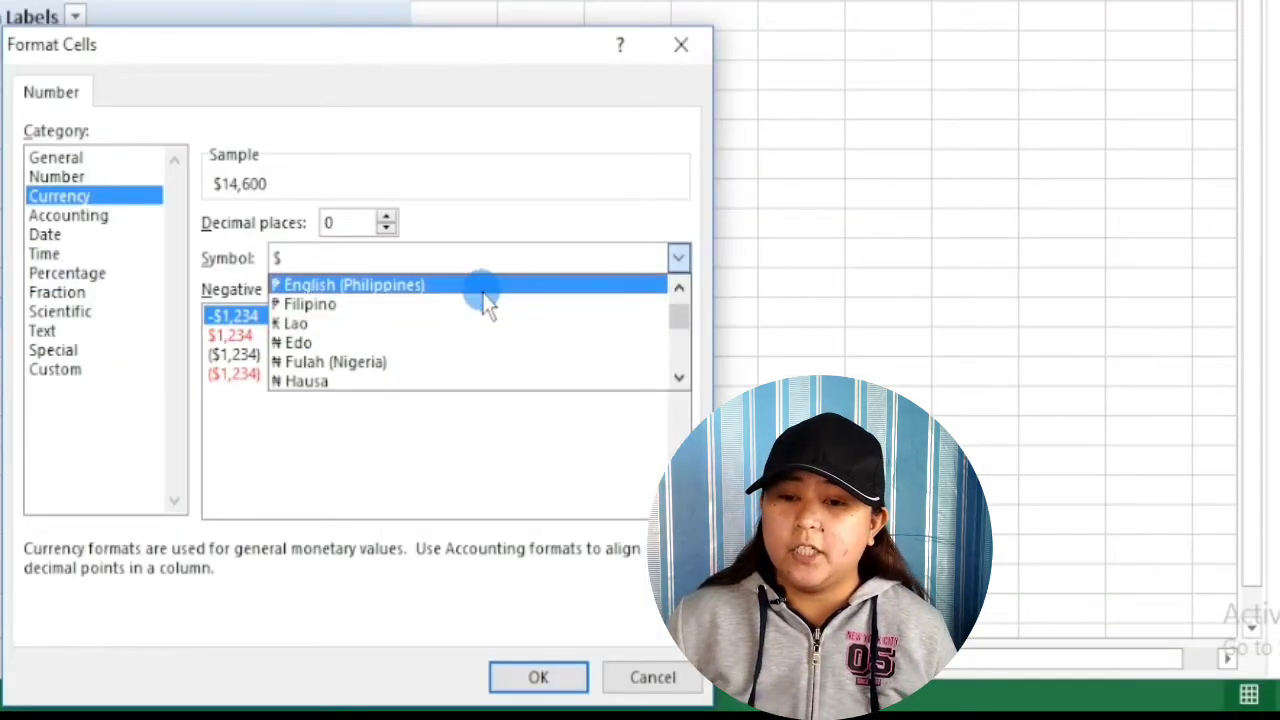
click(482, 290)
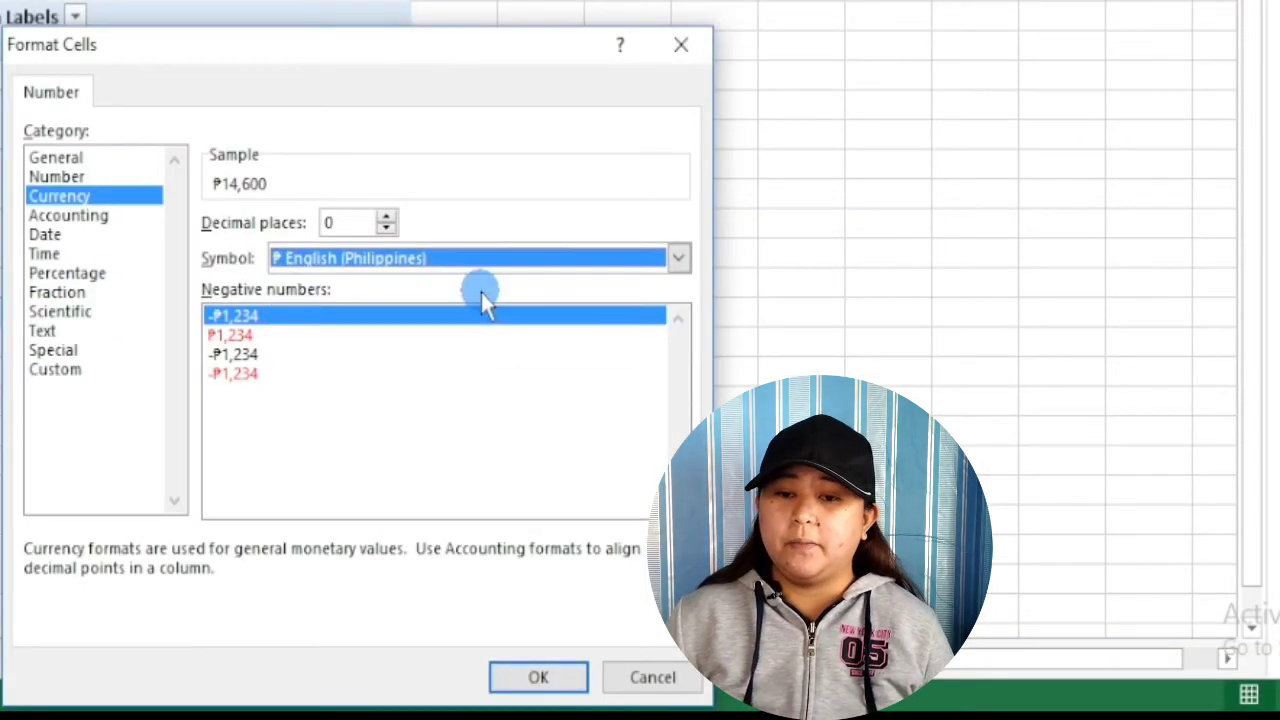
click(537, 675)
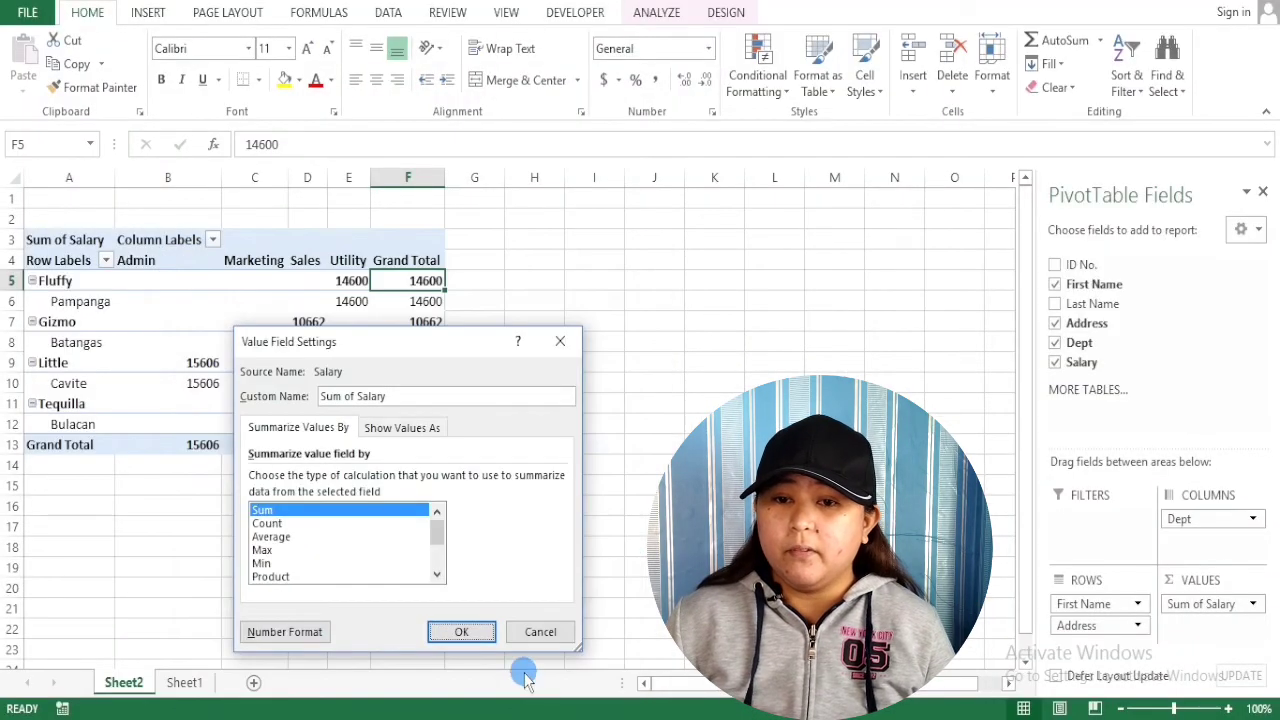
click(460, 631)
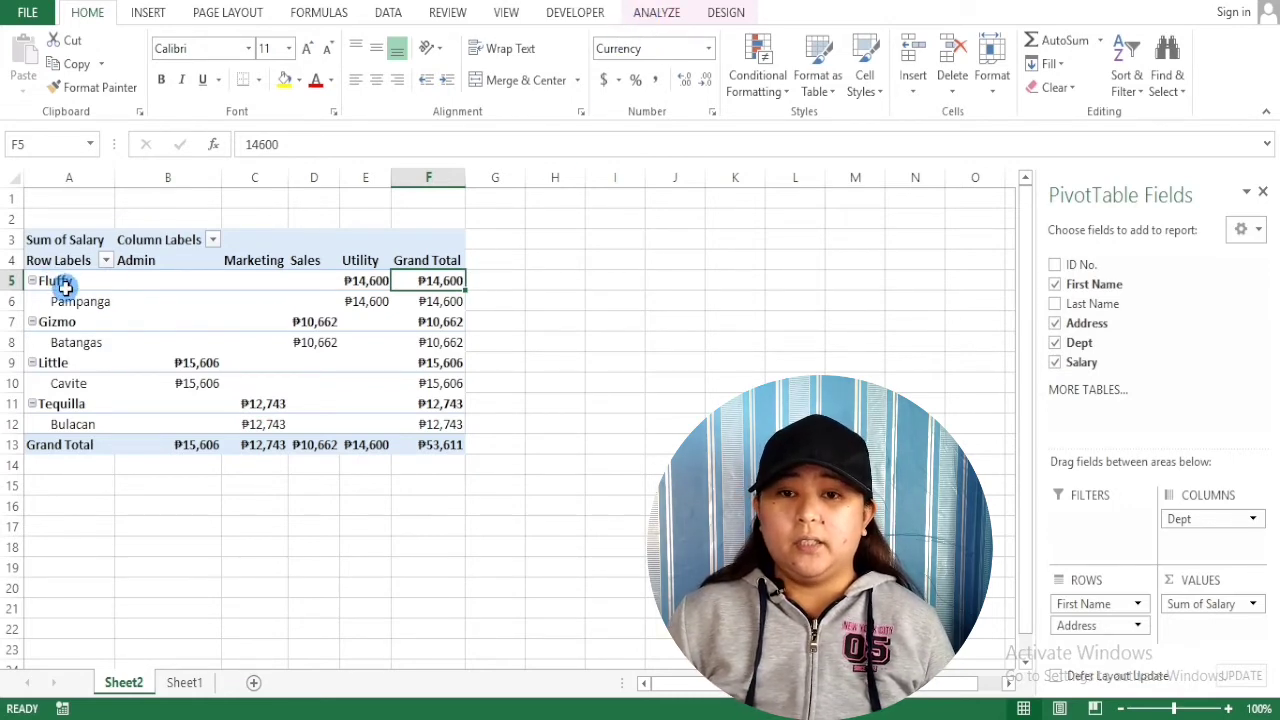
- Collapse all First Name items in the PivotTable and expand them again
click(272, 592)
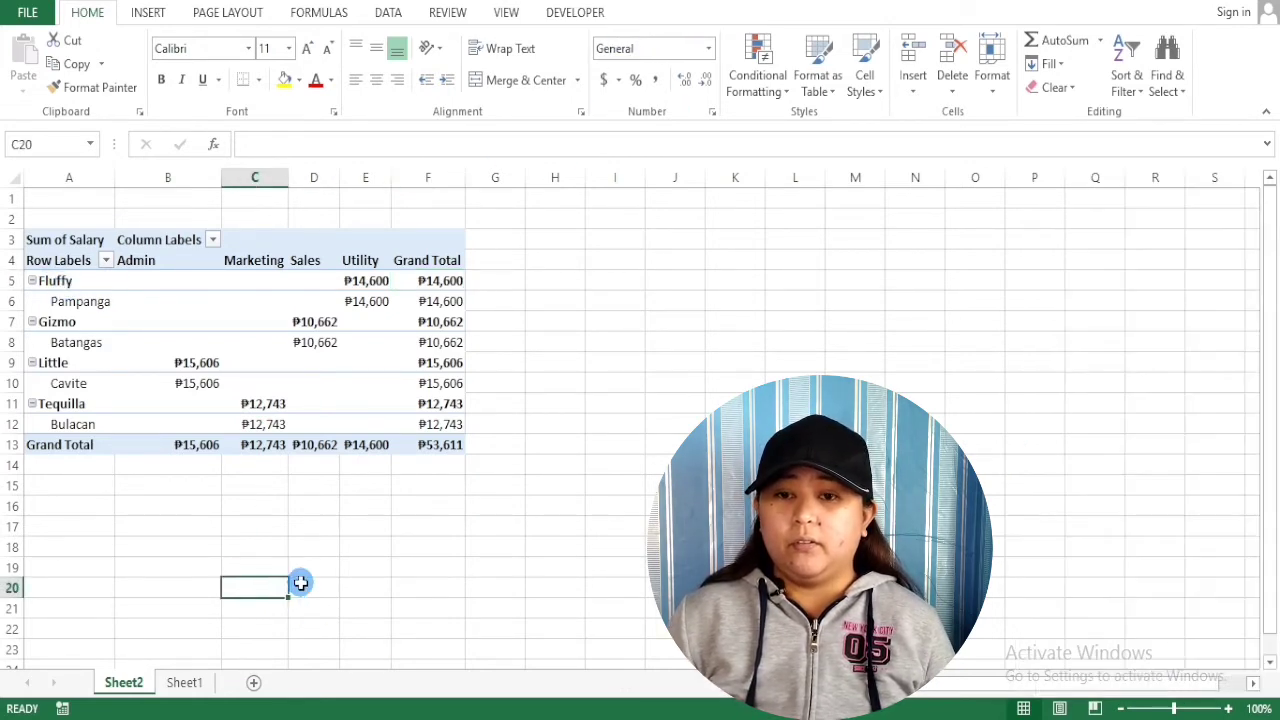
click(33, 330)
click(657, 14)
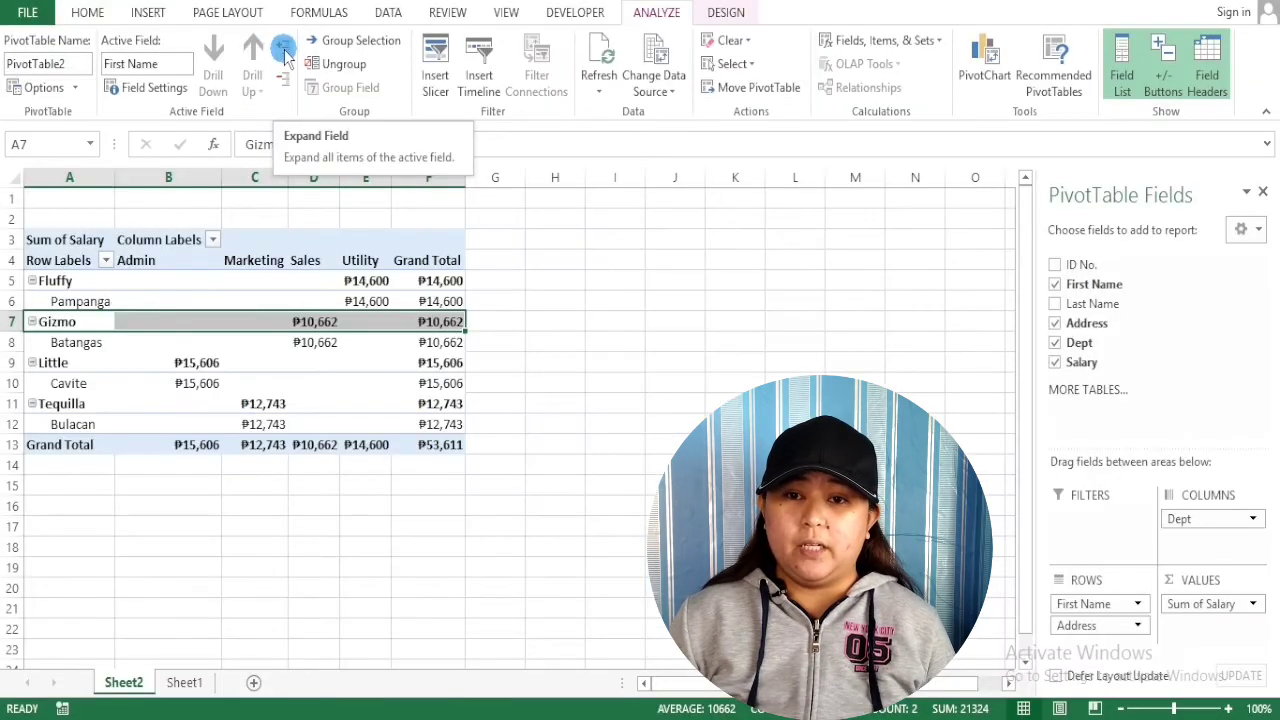
click(280, 84)
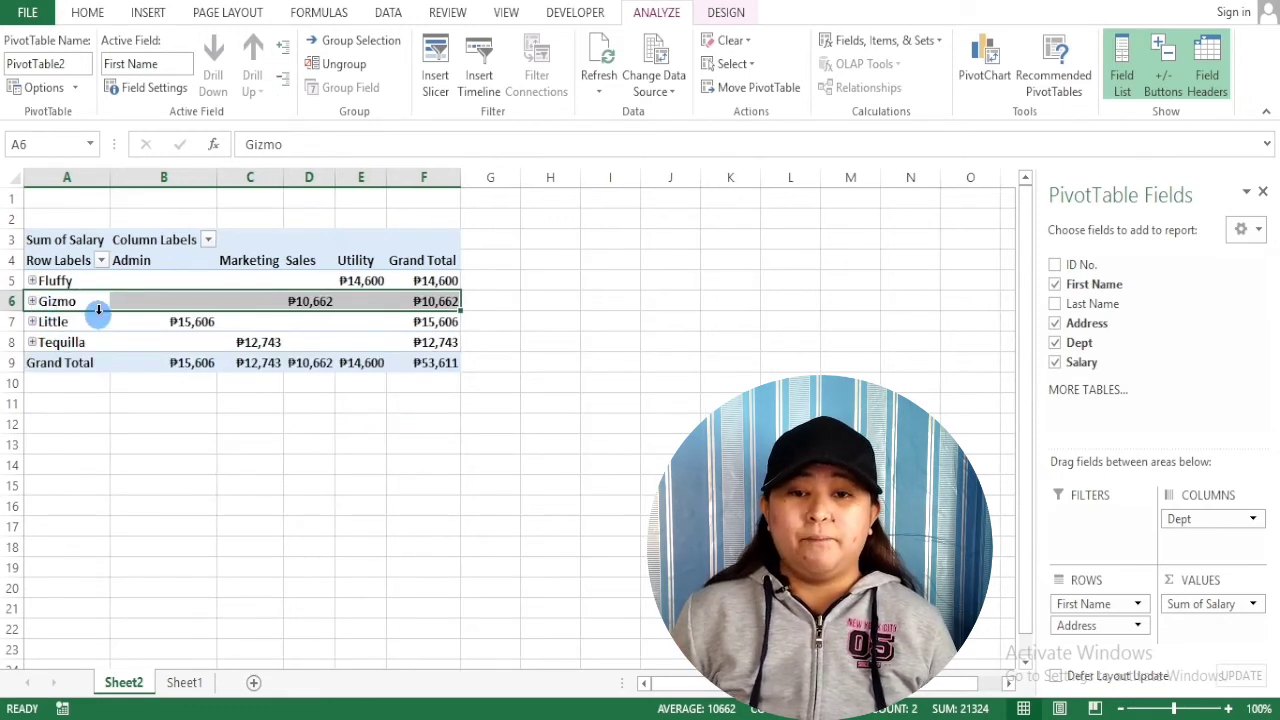
click(284, 52)
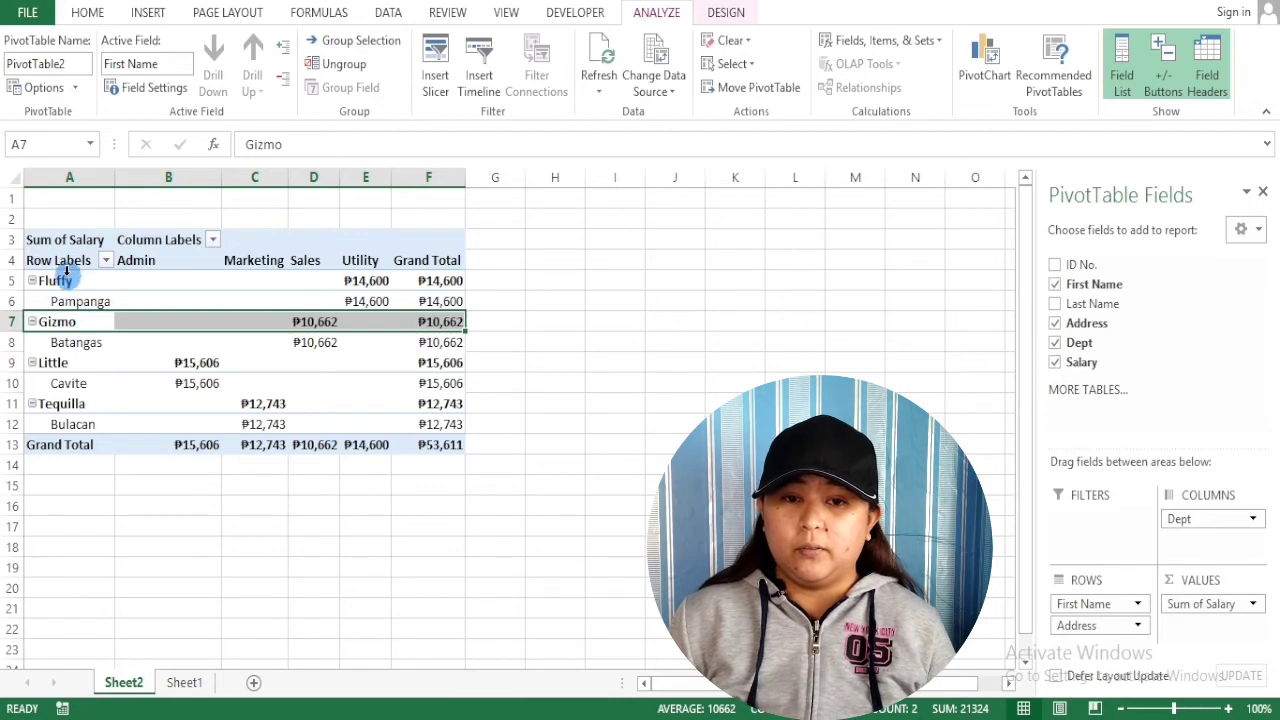
- Group the first two employees' rows together and the last two employees' rows together in the PivotTable
drag(62, 281, 410, 360)
drag(84, 278, 440, 343)
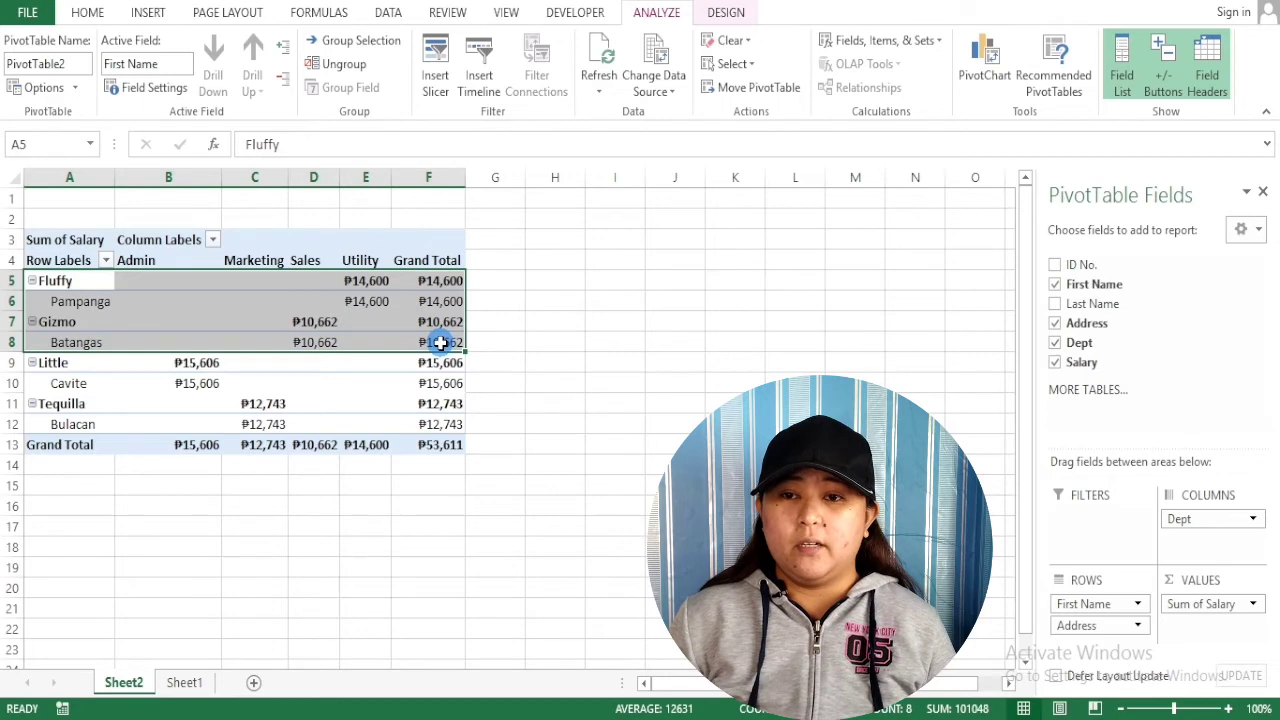
click(370, 52)
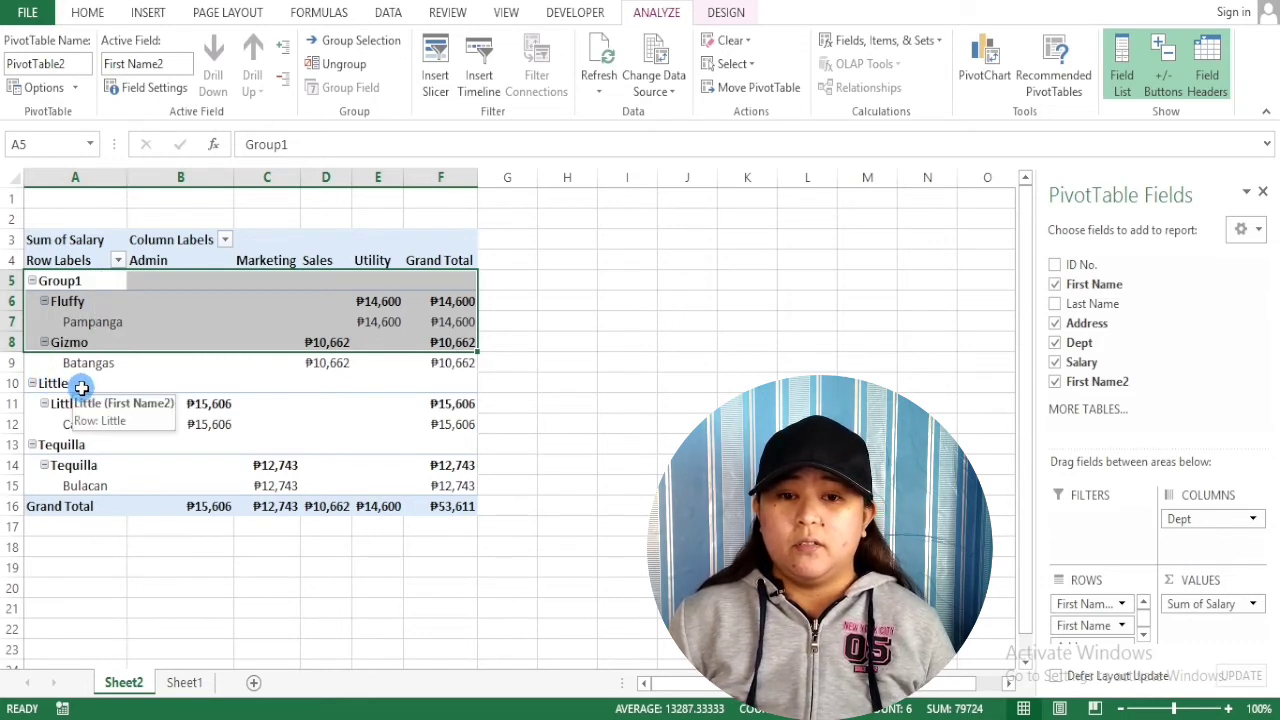
drag(82, 387, 440, 483)
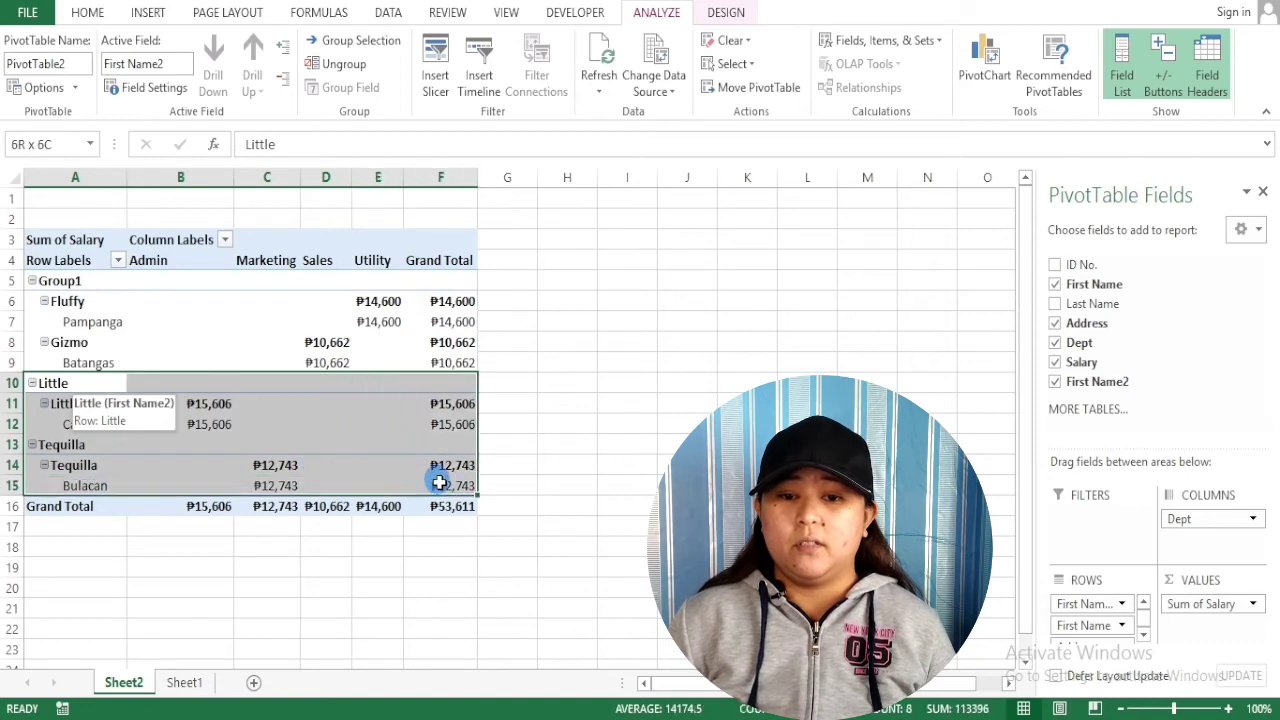
click(352, 40)
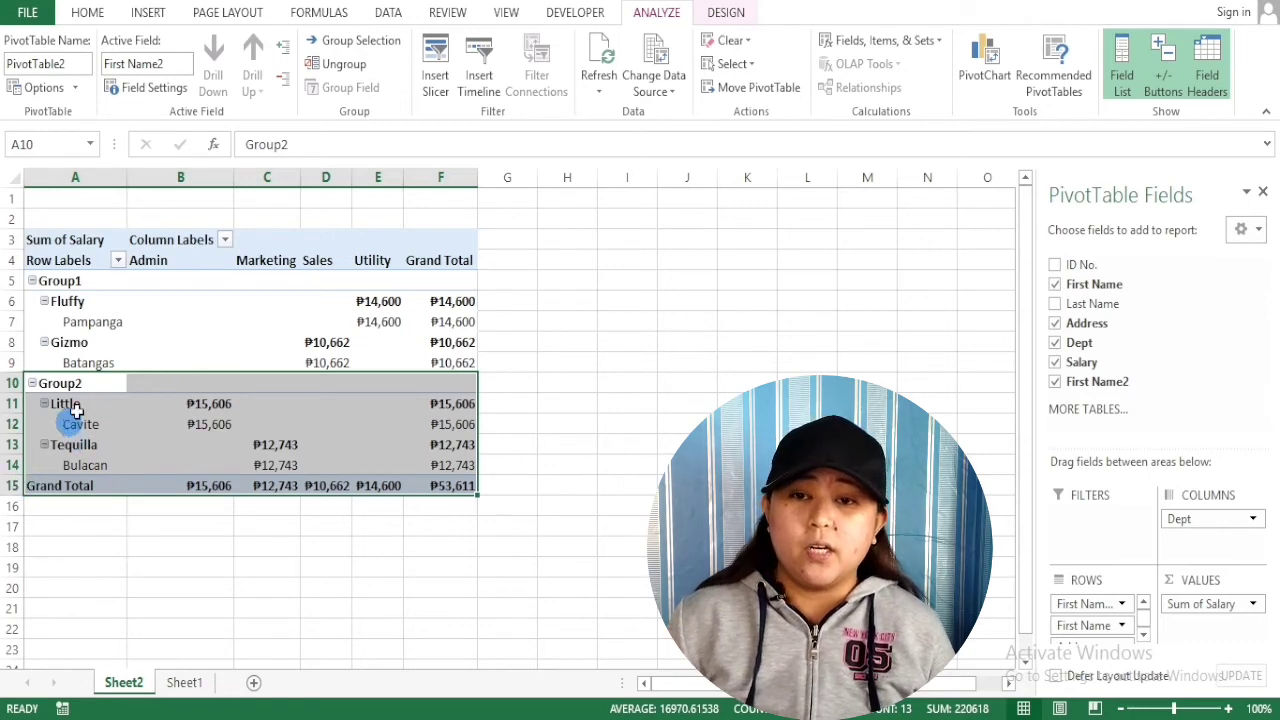
- Ungroup both employee groups in the PivotTable rows
click(355, 70)
drag(70, 281, 466, 362)
click(340, 66)
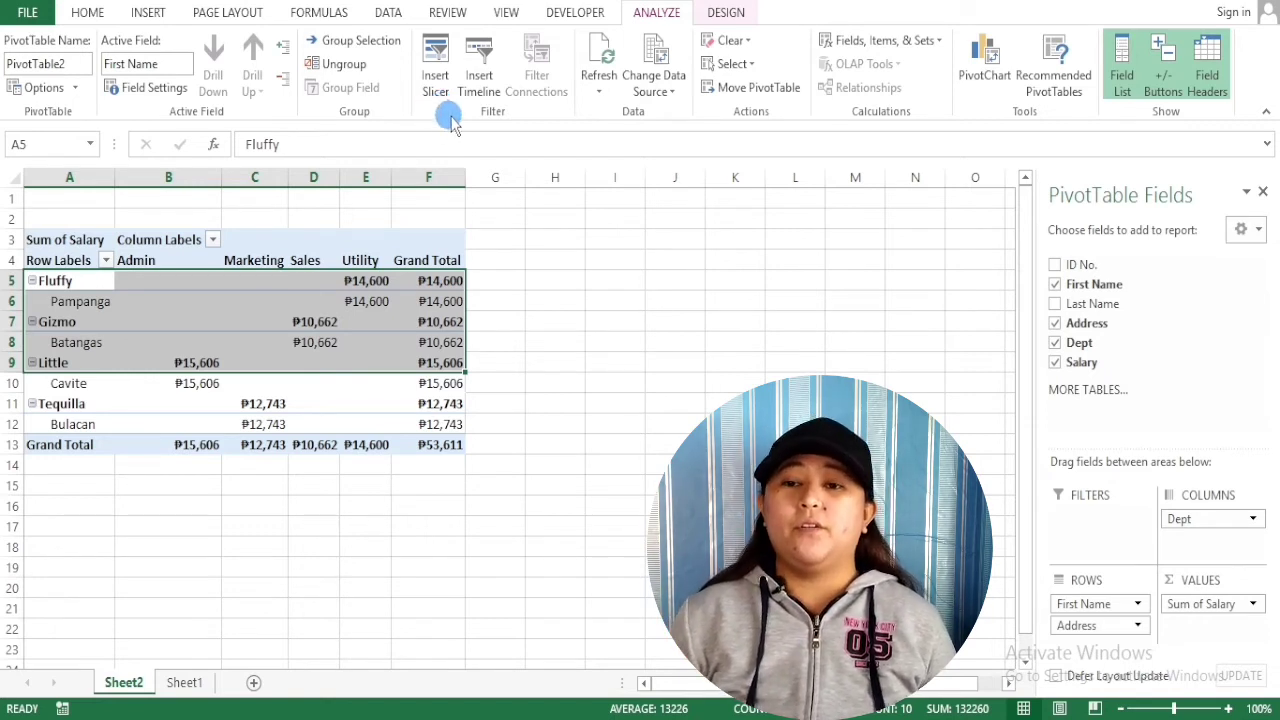
- Turn off the subtotals of the First Name items in the PivotTable
click(727, 14)
key(Down)
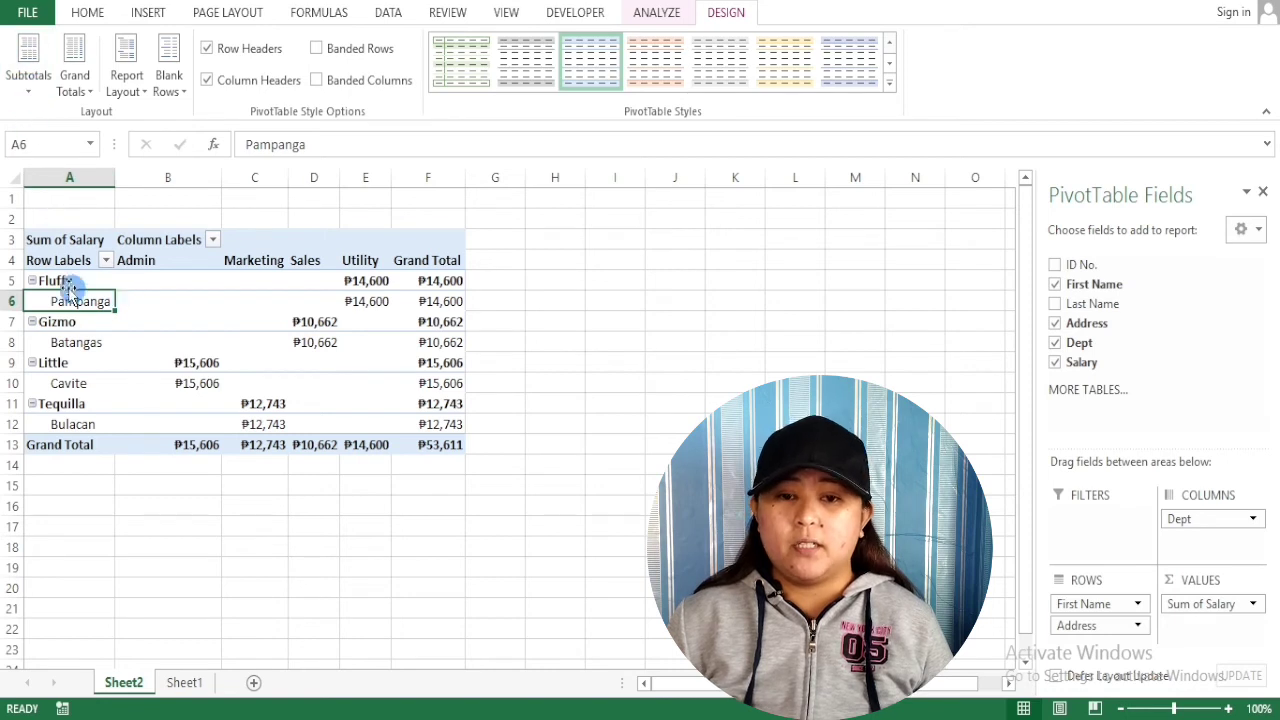
click(105, 284)
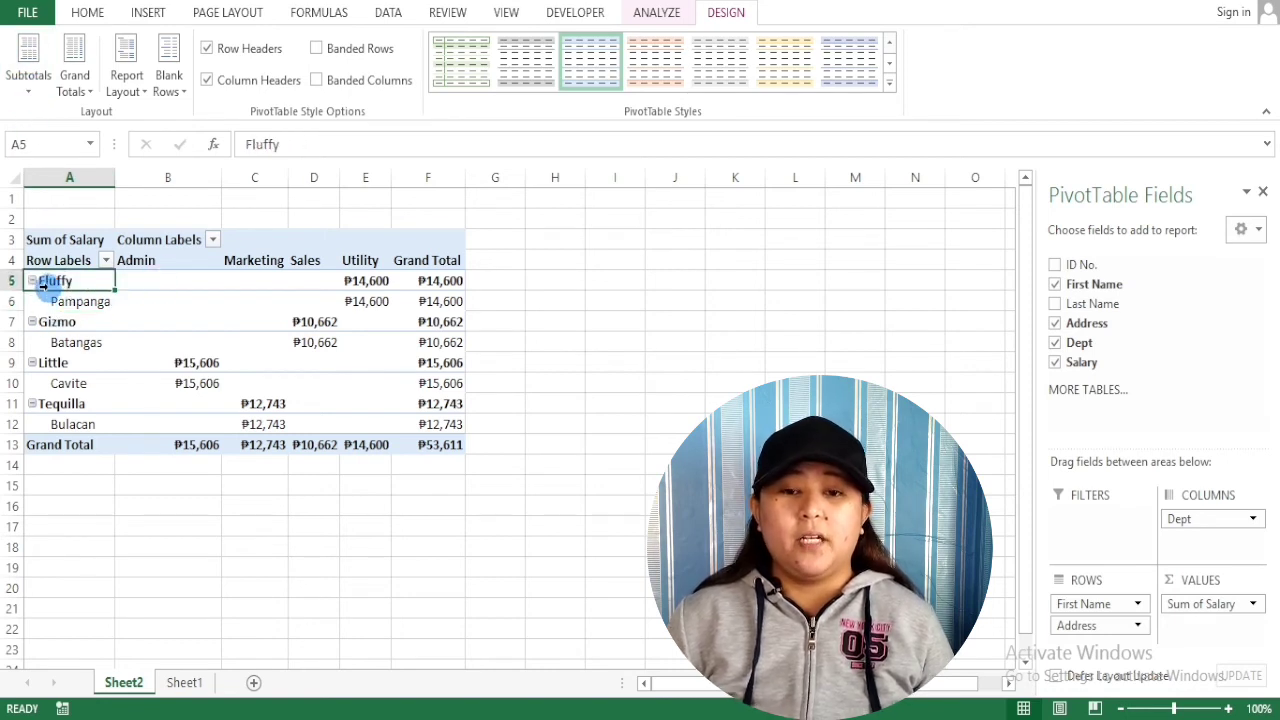
click(30, 92)
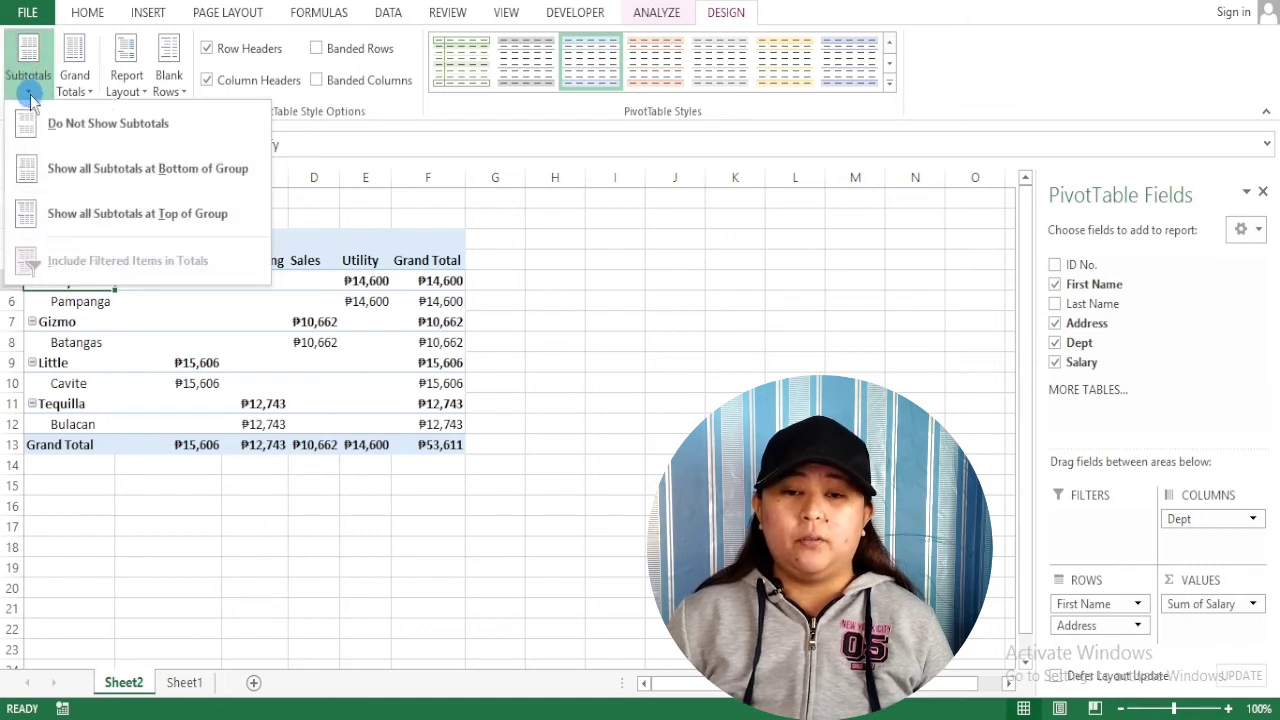
click(103, 127)
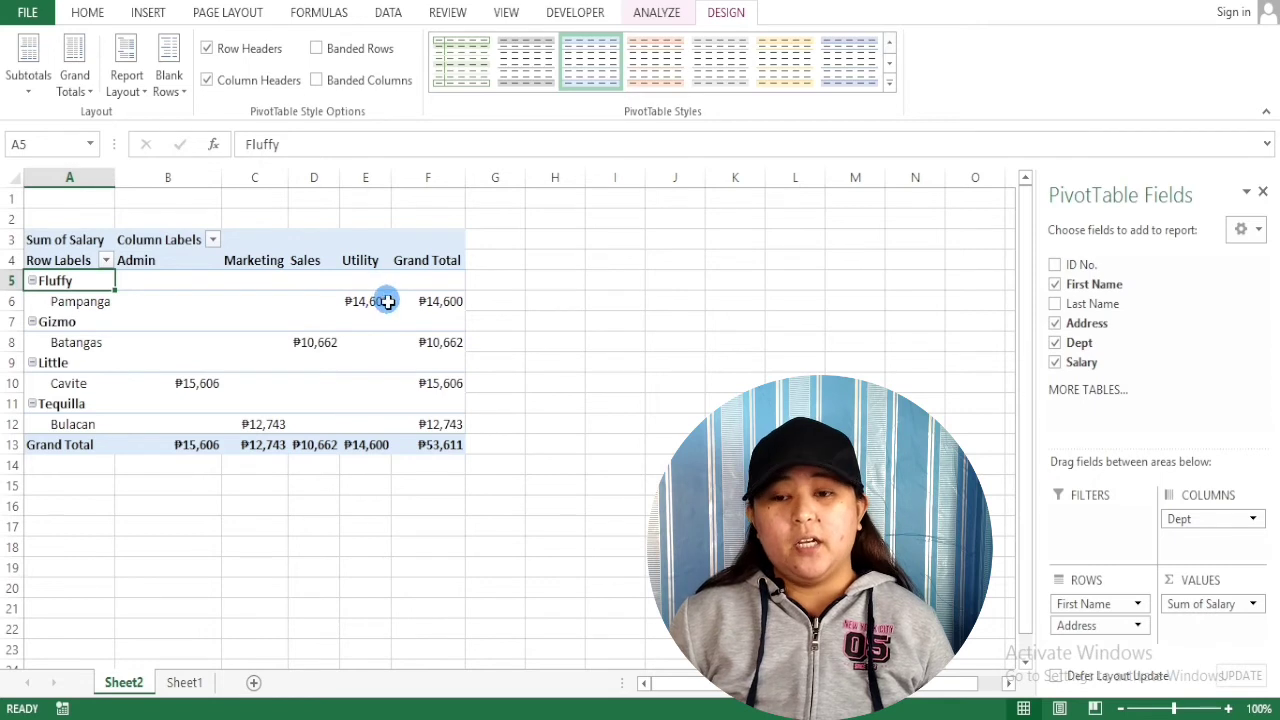
- Show all subtotals at the bottom of each group, compare them at the top, and return them to the bottom
click(28, 86)
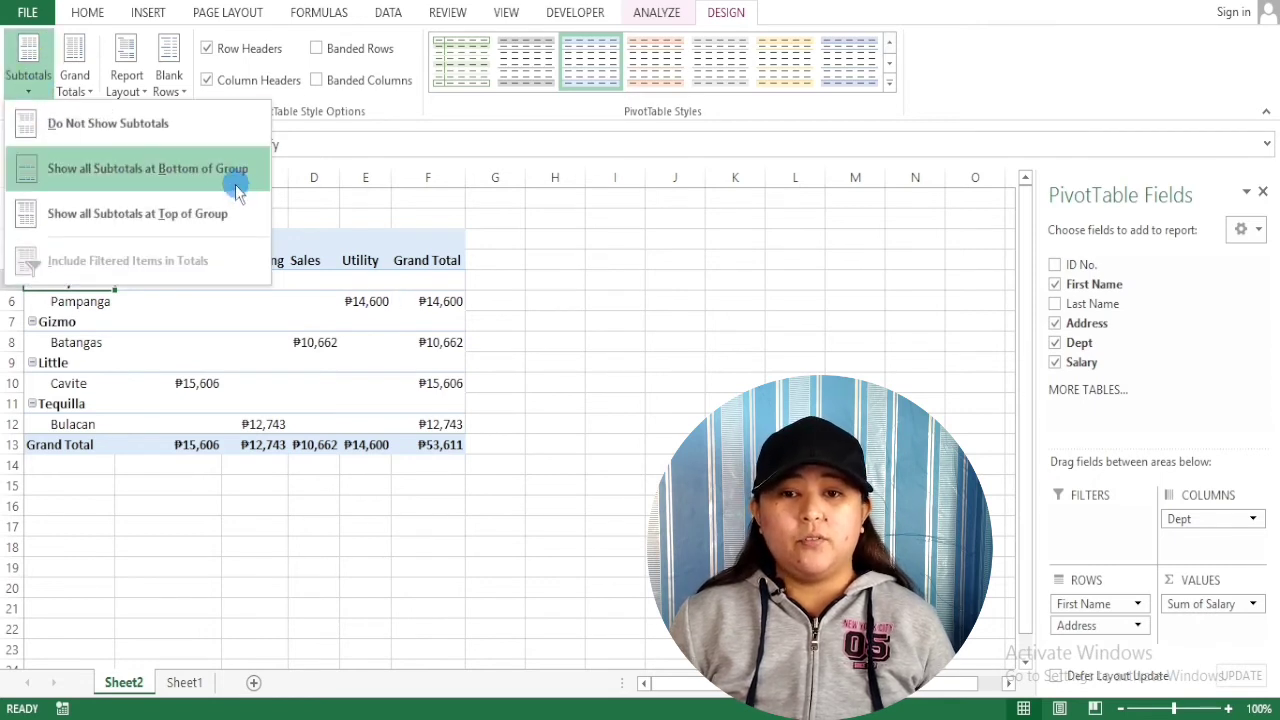
click(153, 172)
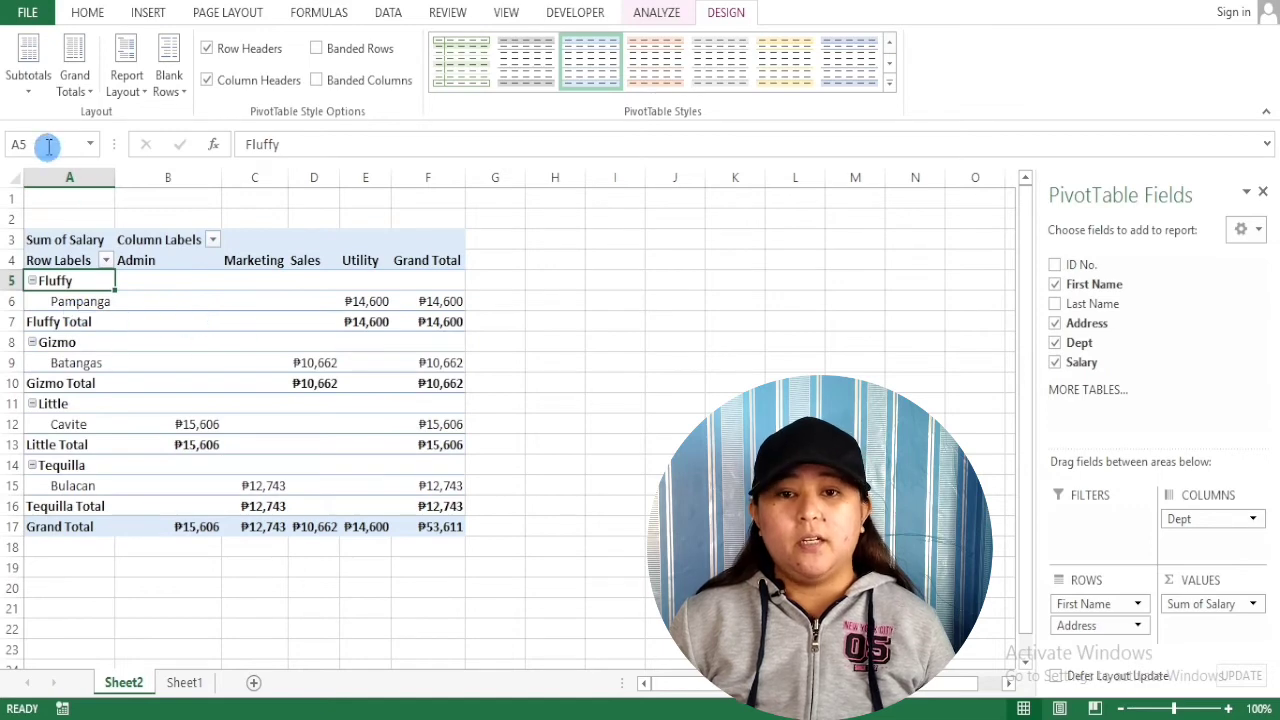
click(28, 86)
click(170, 218)
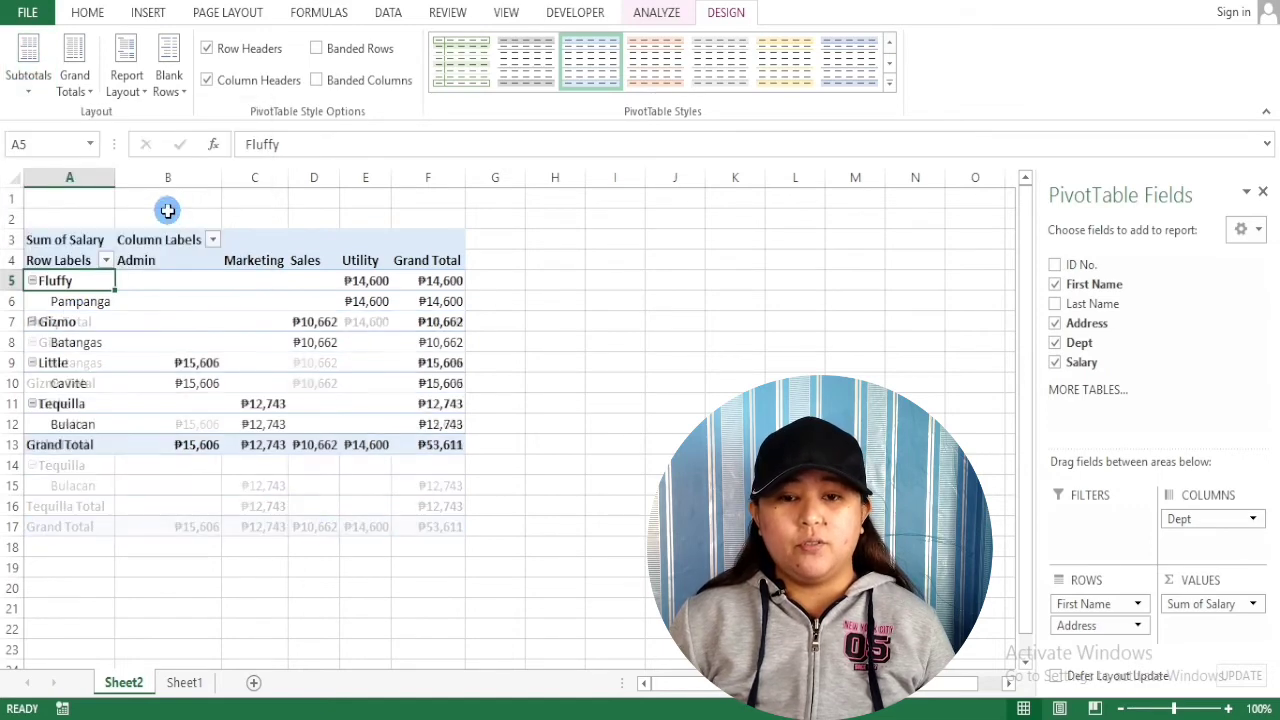
click(28, 75)
click(230, 170)
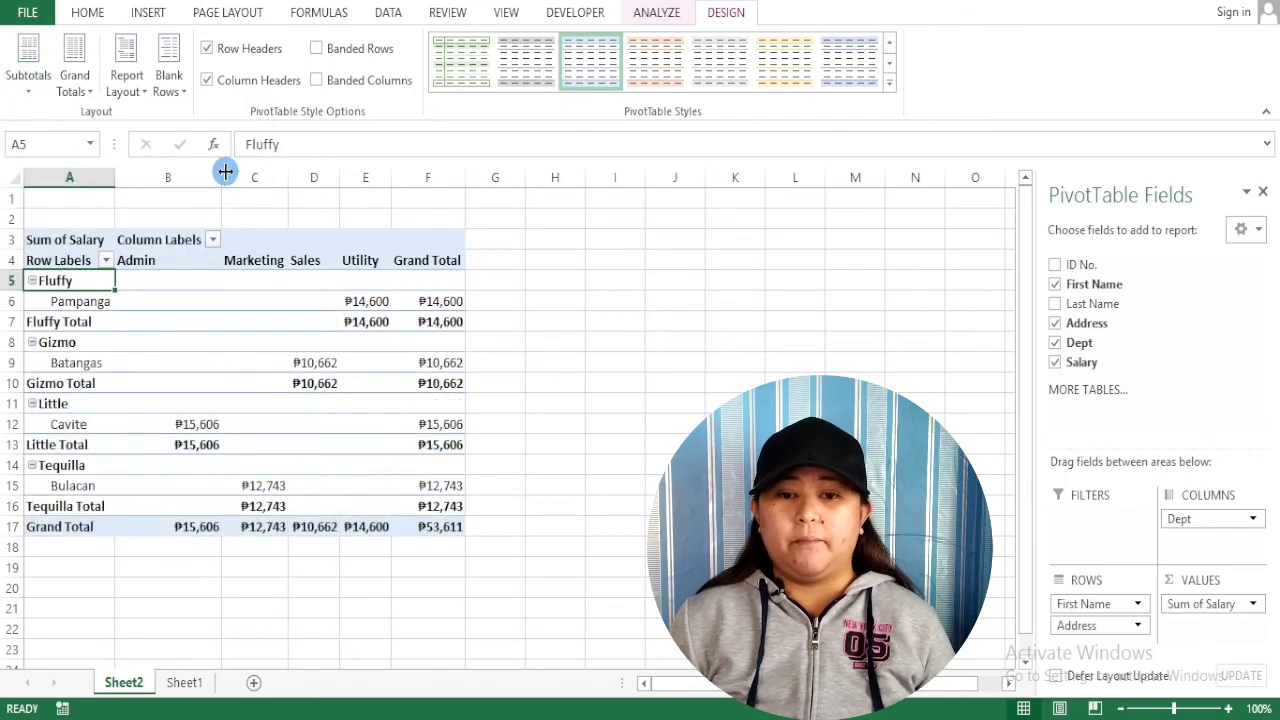